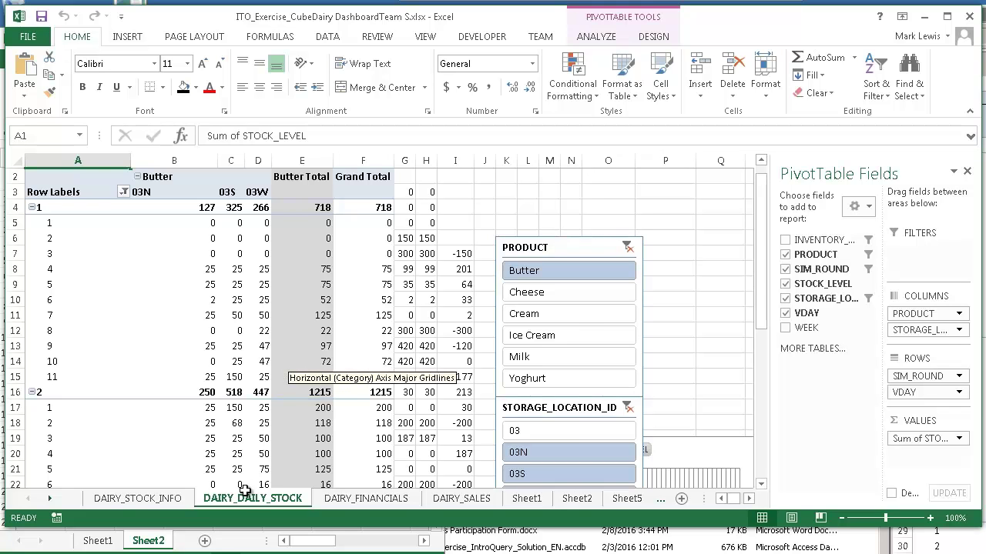
Browse the DAIRY_STOCK_INFO, DAIRY_FINANCIALS and DAIRY_SALES sheets, ending on DAIRY_DAILY_STOCK.
click(131, 499)
click(252, 499)
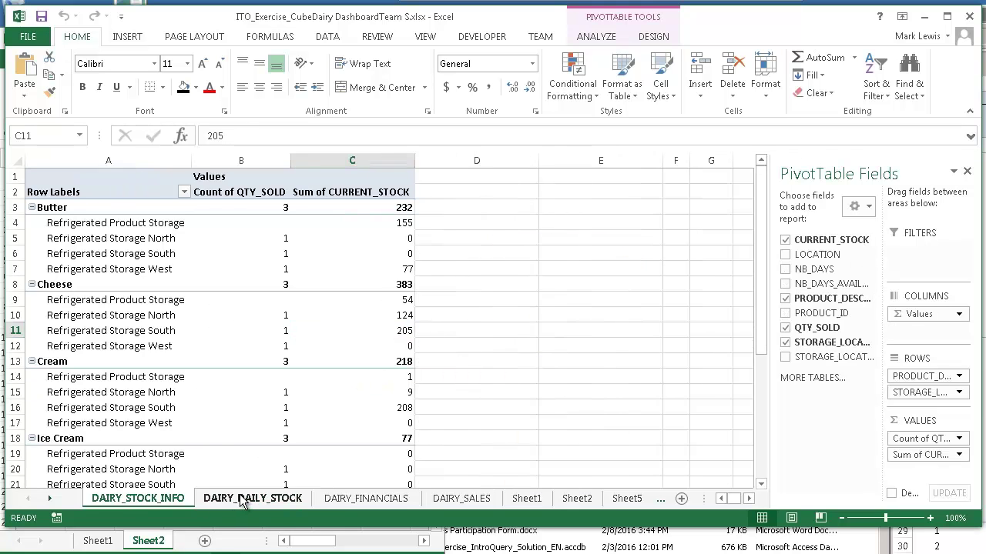
click(366, 499)
click(462, 499)
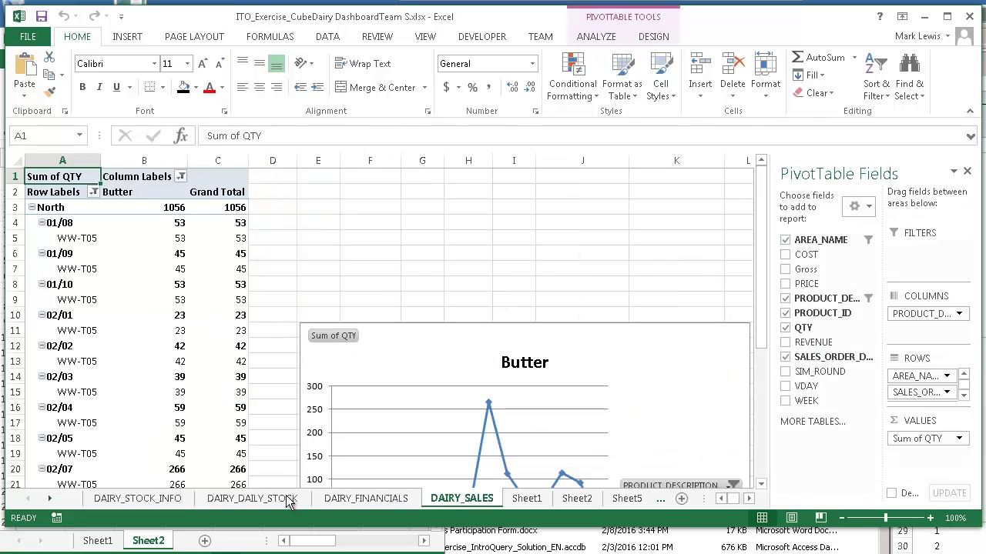
click(255, 499)
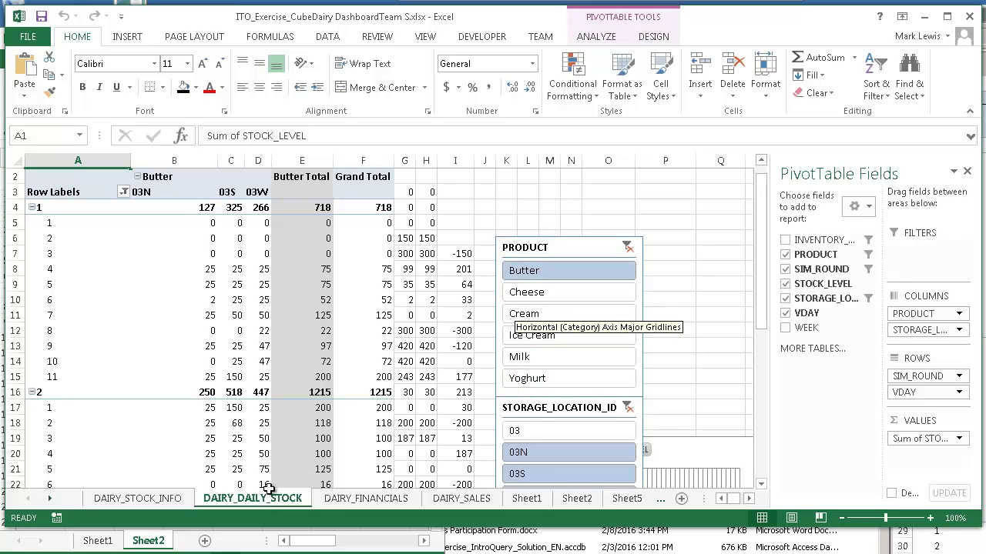
Copy the DAIRY_DAILY_STOCK sheet into a new workbook, Book4, and reposition its window.
right_click(248, 502)
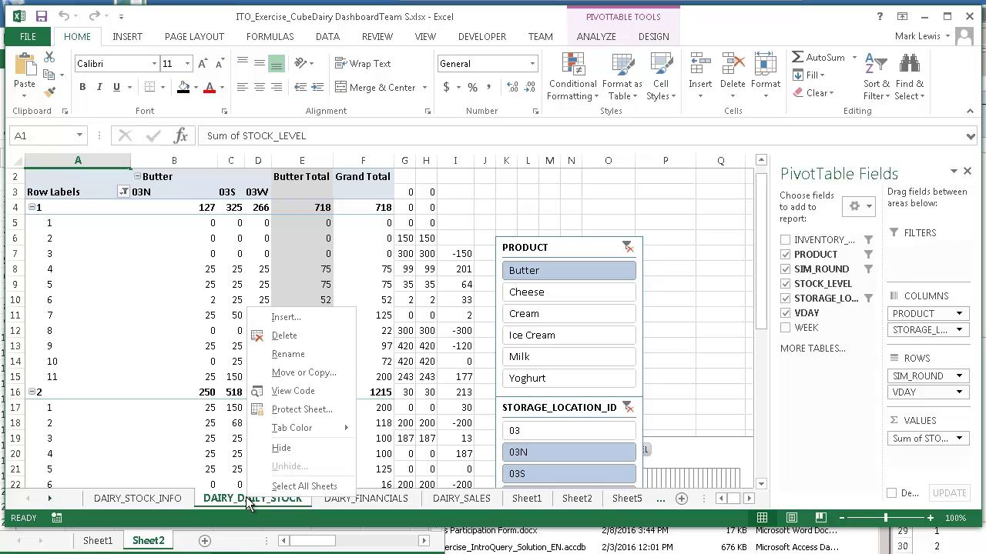
click(305, 373)
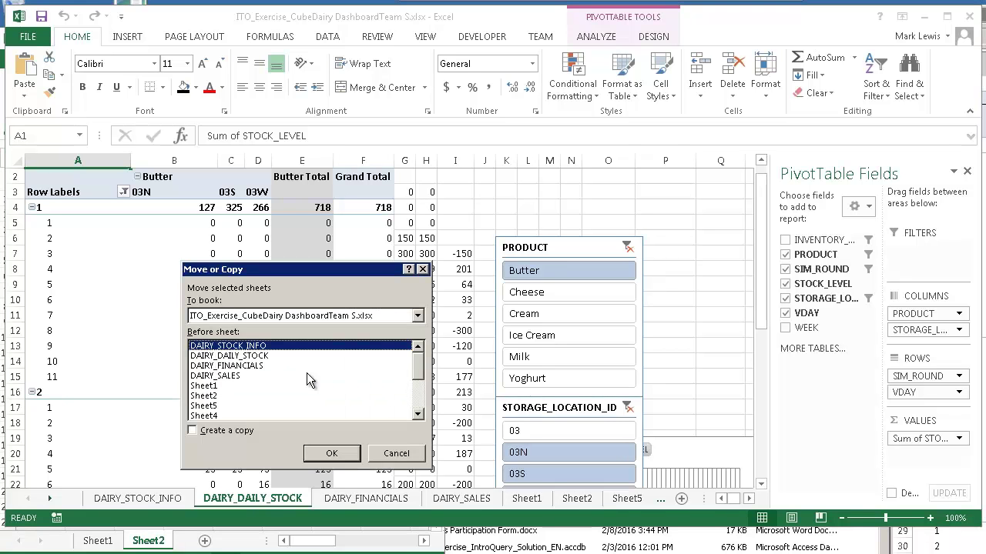
click(417, 316)
click(259, 330)
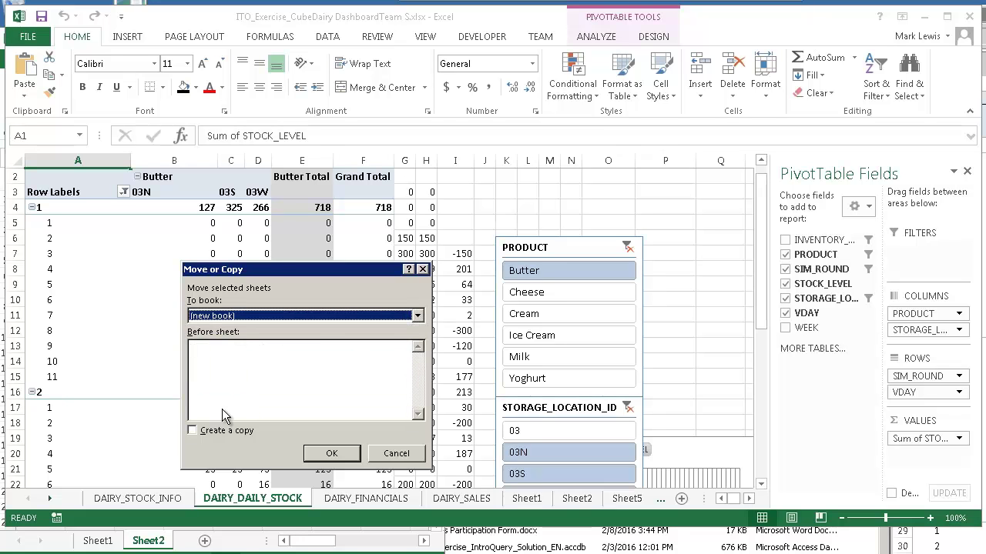
click(193, 431)
click(331, 453)
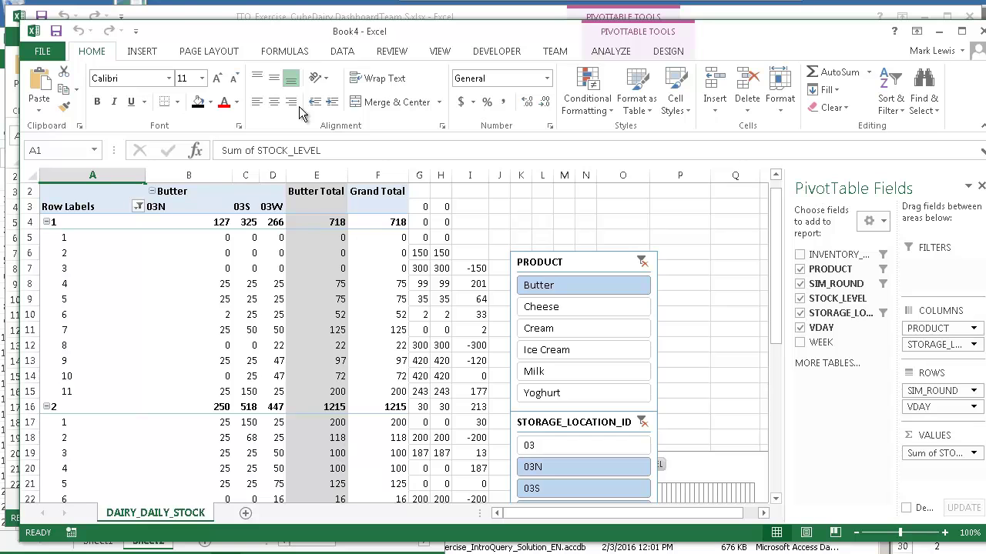
drag(266, 29, 255, 15)
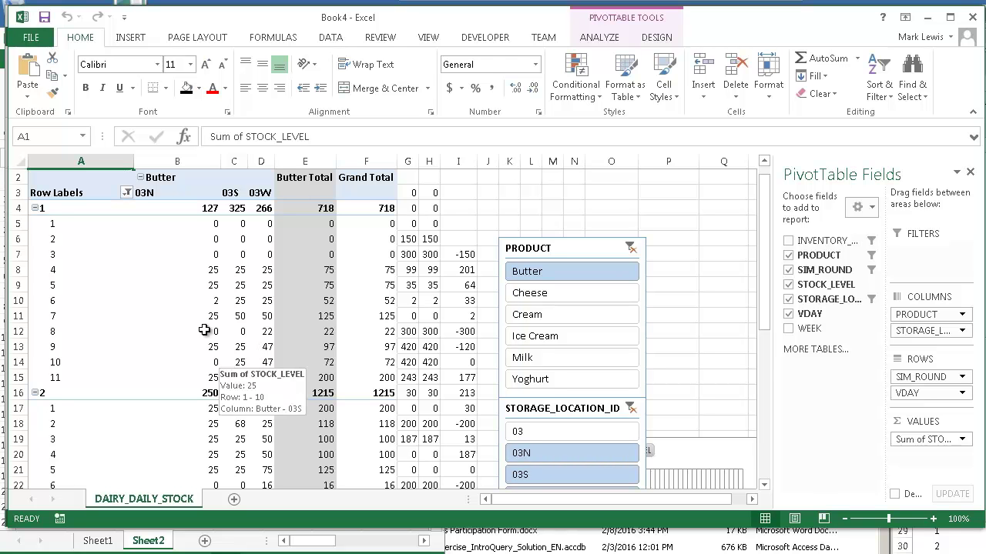
Refresh the pivot from the ERPSIM DAIRY_DAILY_STOCK connection, logging in to SQL Server.
click(198, 255)
click(340, 39)
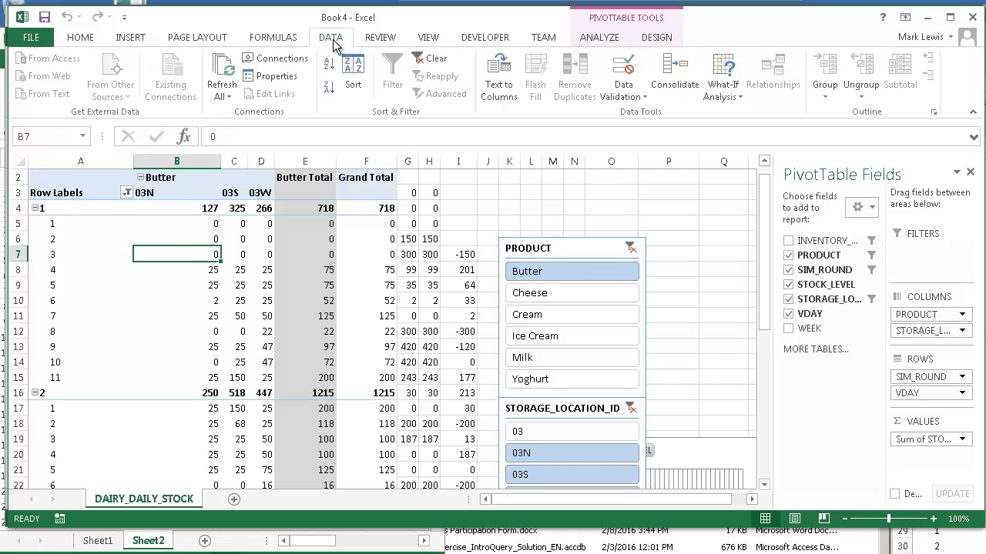
click(280, 60)
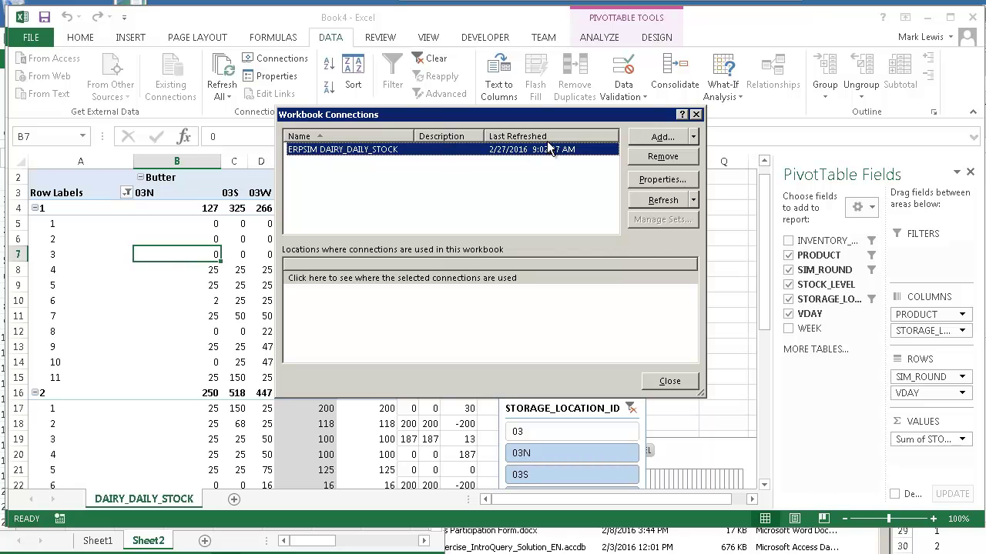
click(656, 181)
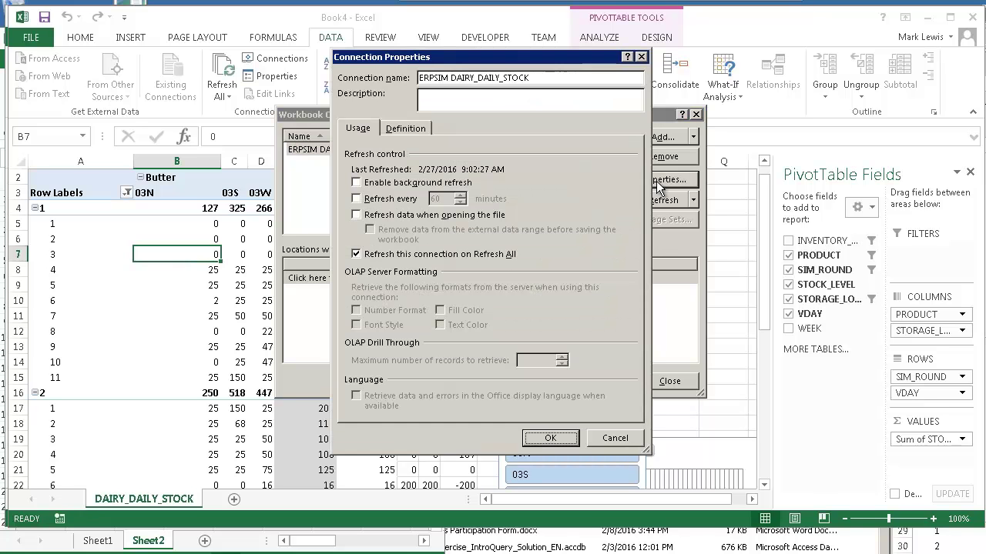
click(410, 132)
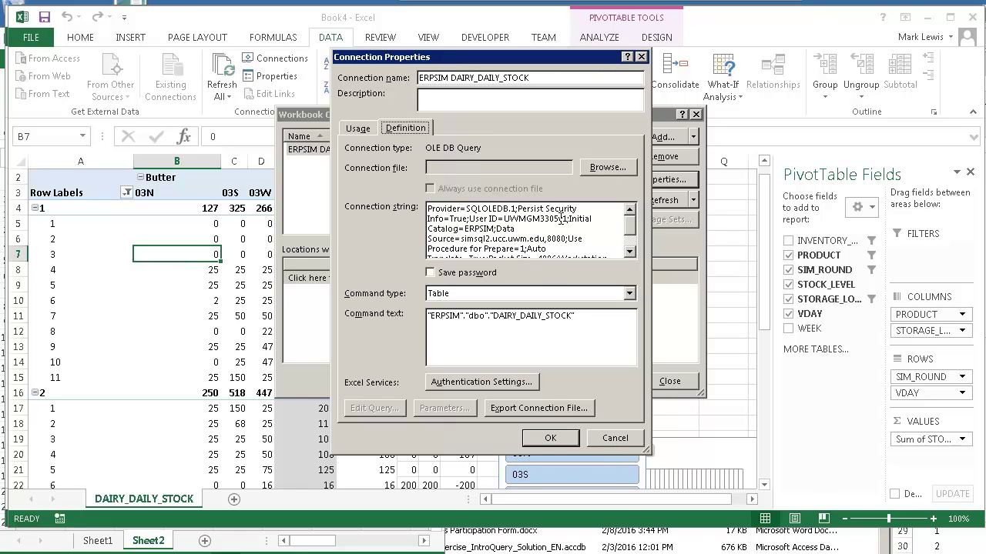
click(562, 219)
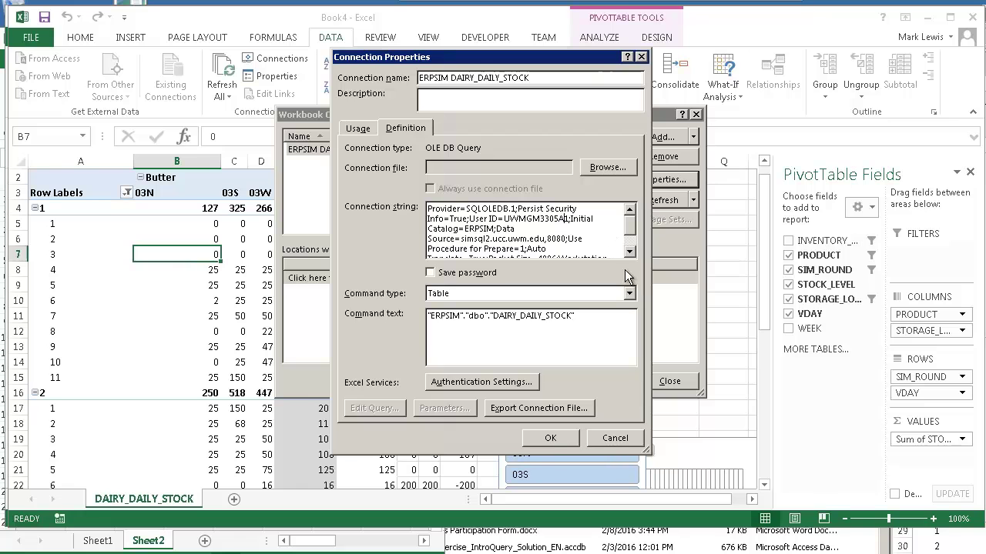
click(569, 435)
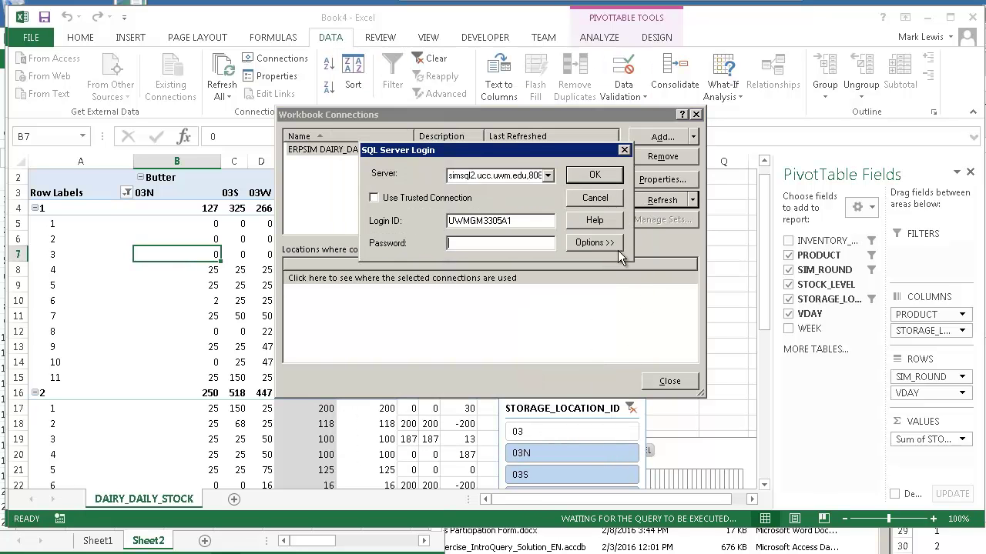
click(581, 174)
click(670, 383)
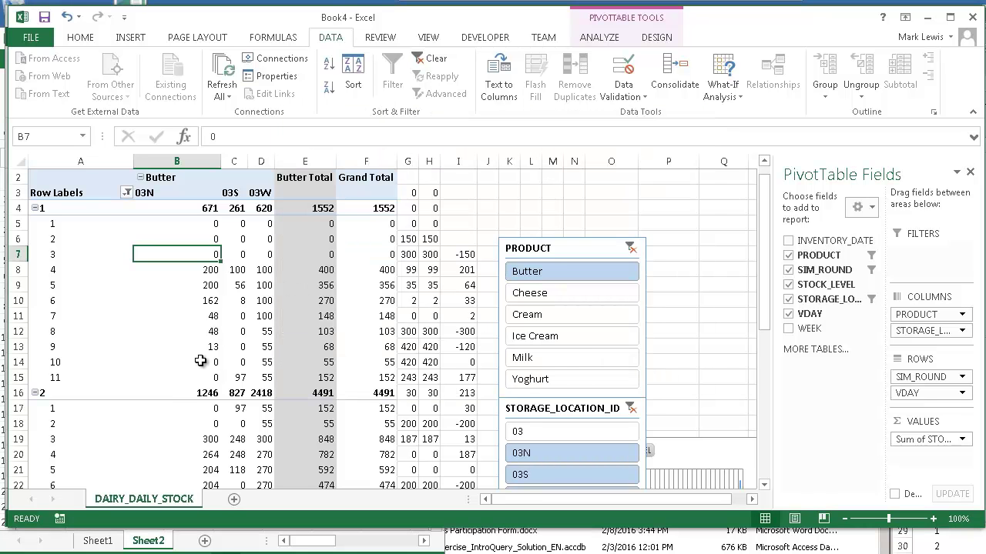
Pull the chart clear of the slicers and filter STORAGE_LOCATION_ID to 03 and 03N.
mouse_move(204, 358)
mouse_move(263, 287)
mouse_move(693, 455)
mouse_down()
mouse_move(297, 337)
mouse_move(214, 295)
mouse_move(218, 235)
mouse_up()
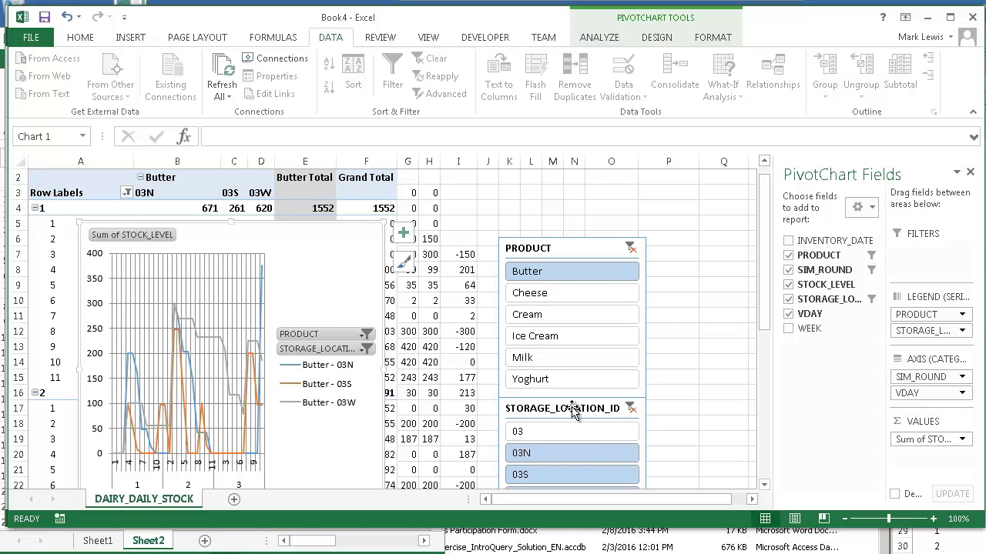
drag(573, 414, 678, 274)
click(649, 294)
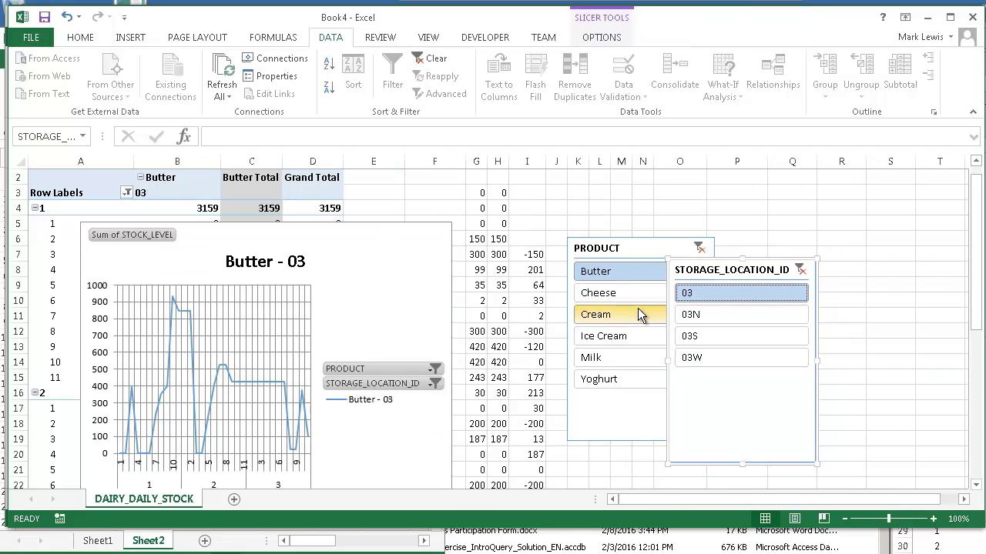
ctrl+click(717, 312)
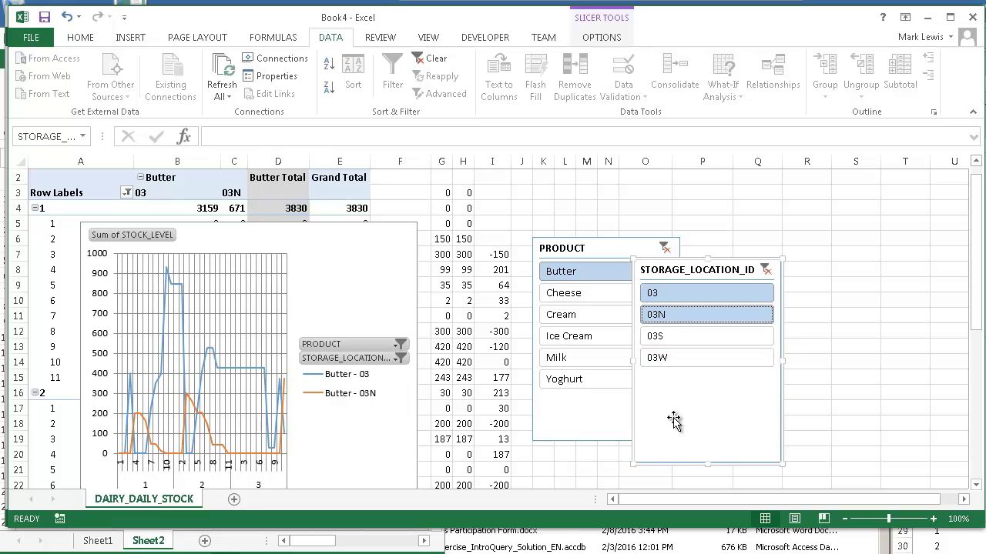
Move the pivot chart up-left and widen it across columns A–E.
drag(361, 255, 347, 227)
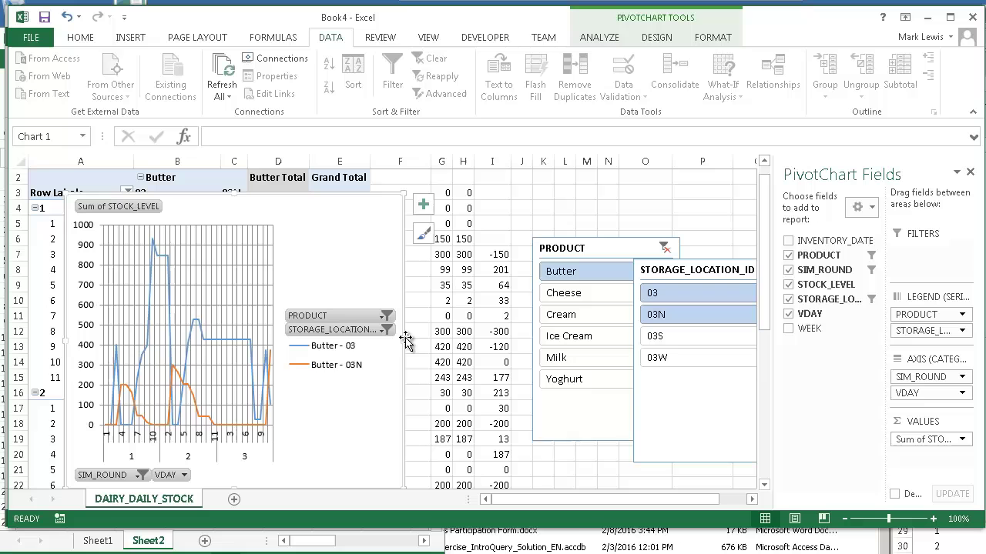
drag(404, 340, 452, 341)
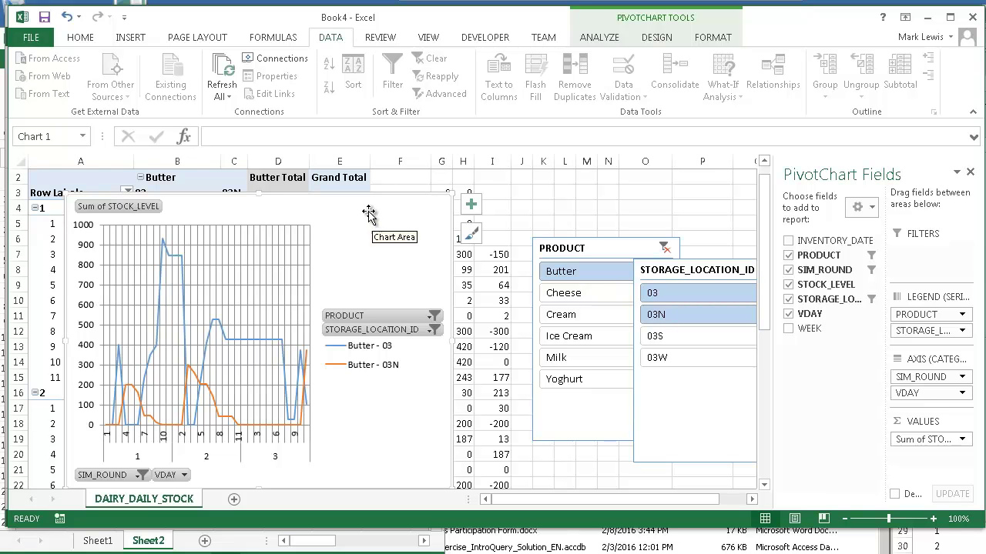
drag(370, 211, 372, 193)
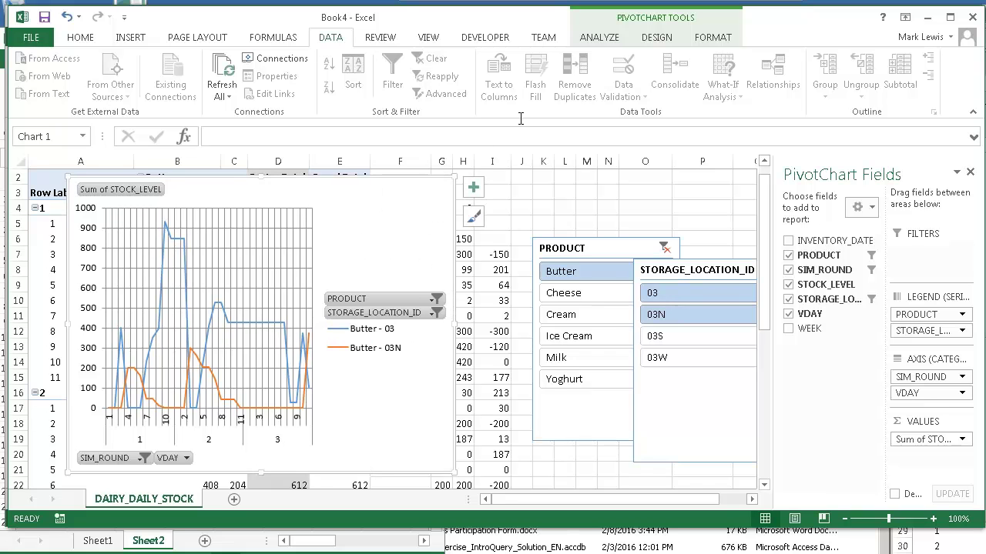
Apply a Quick Layout with drop lines and axis titles to the Butter chart.
click(656, 39)
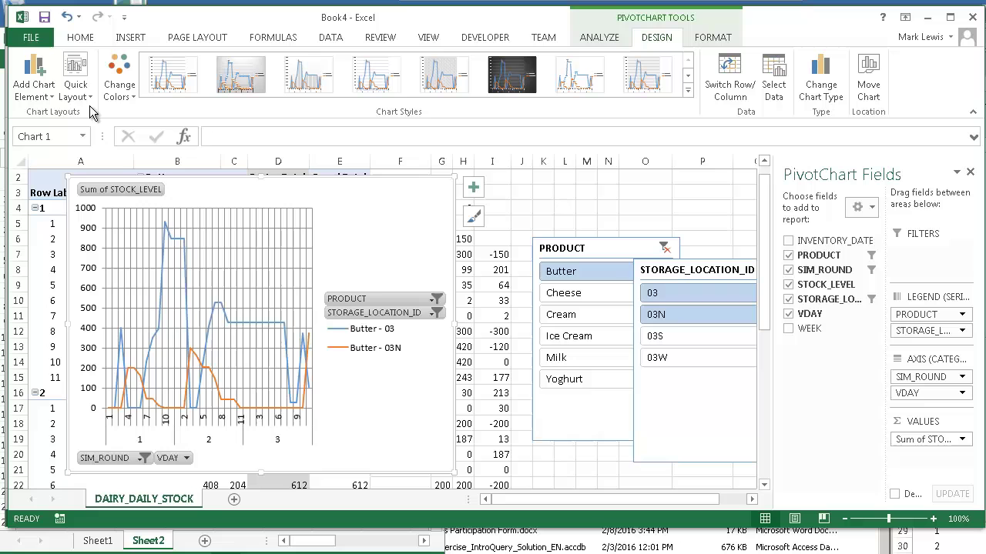
click(76, 81)
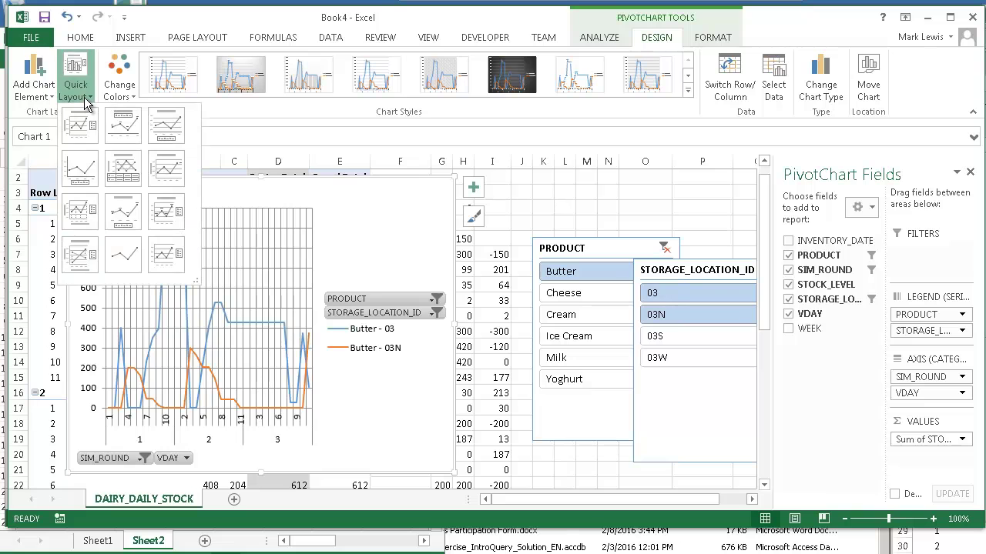
click(82, 218)
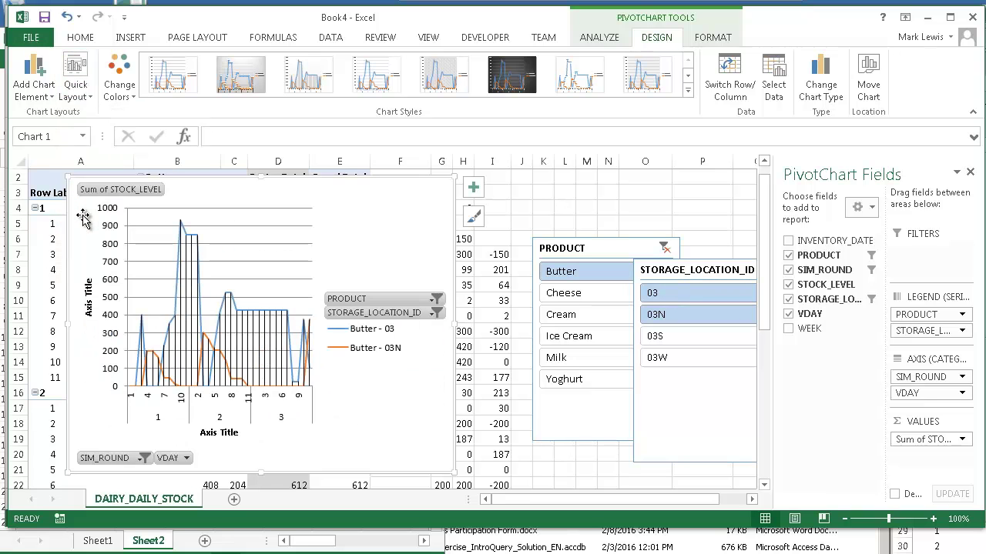
click(363, 300)
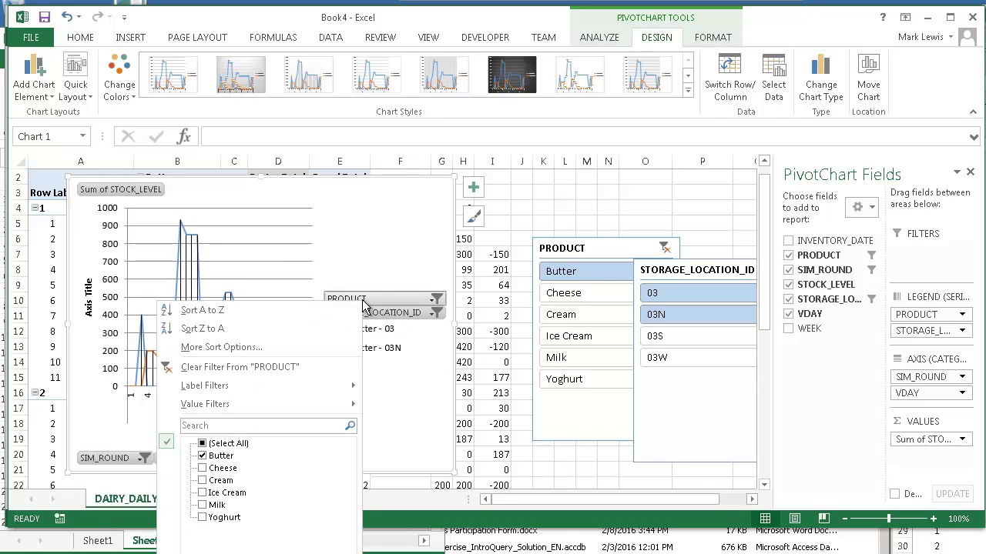
click(416, 331)
Delete the legend and horizontal axis title, and remove SIM_ROUND from the axis.
click(399, 351)
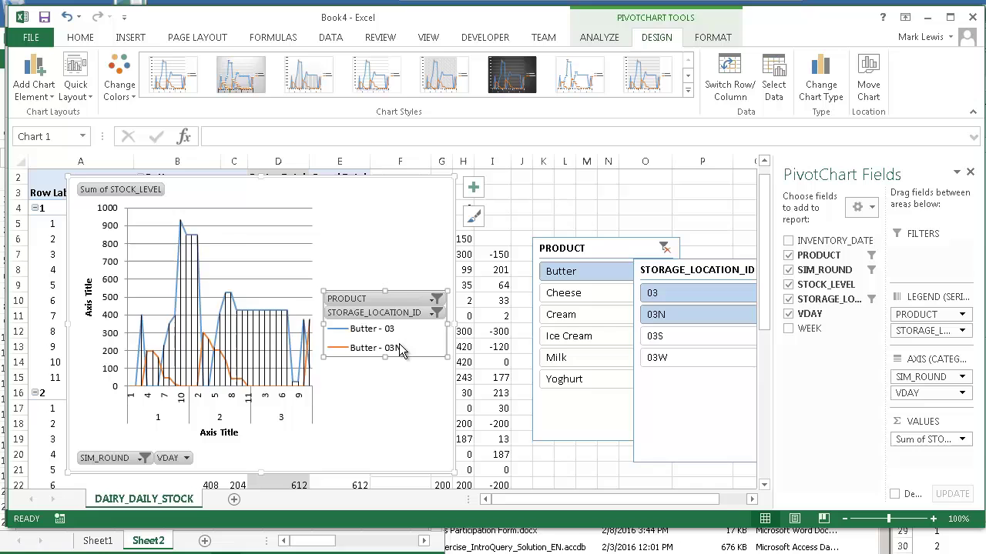
key(Delete)
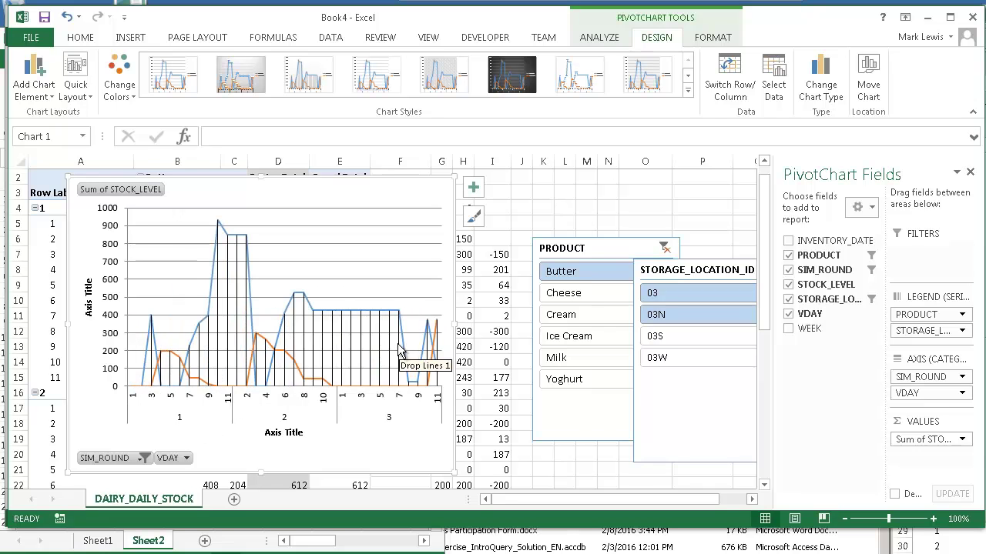
click(283, 432)
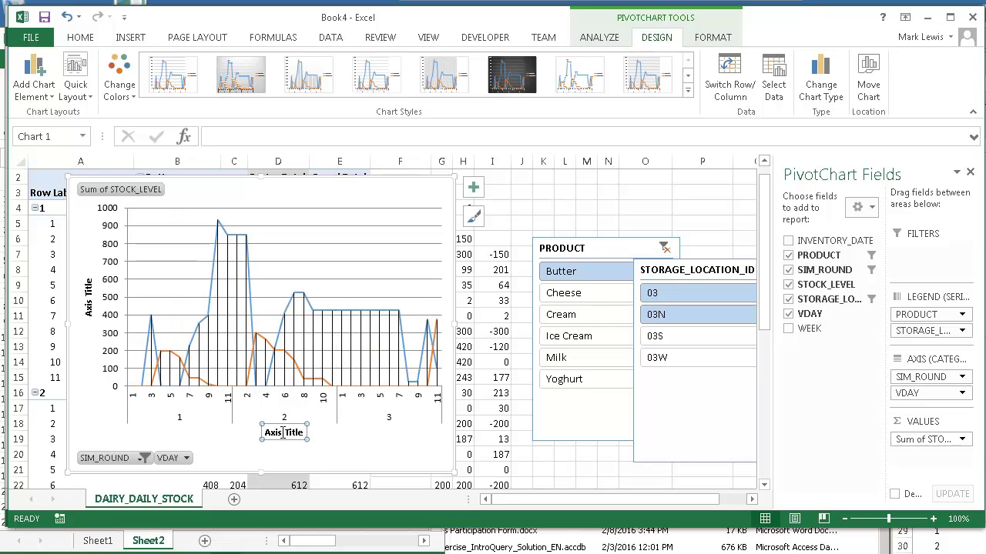
key(Delete)
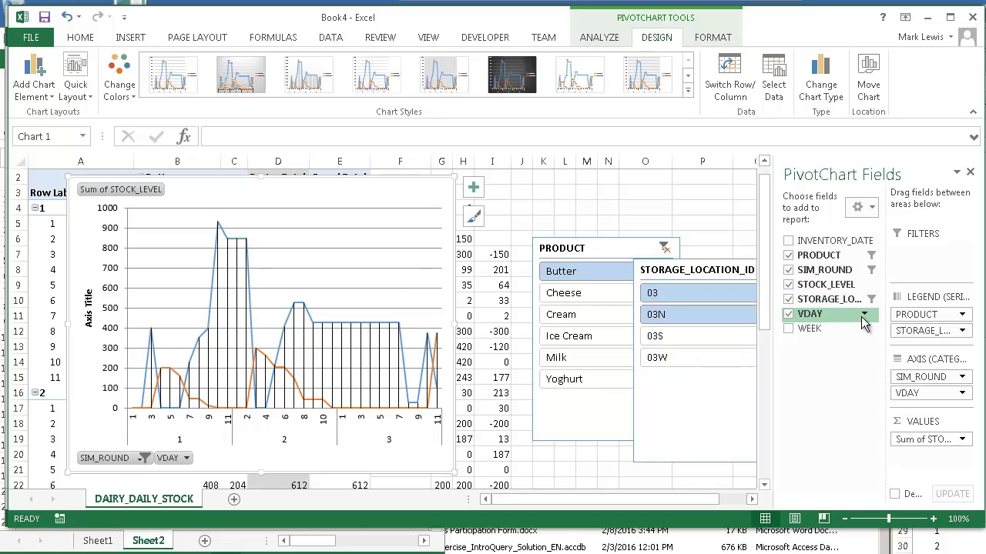
click(788, 270)
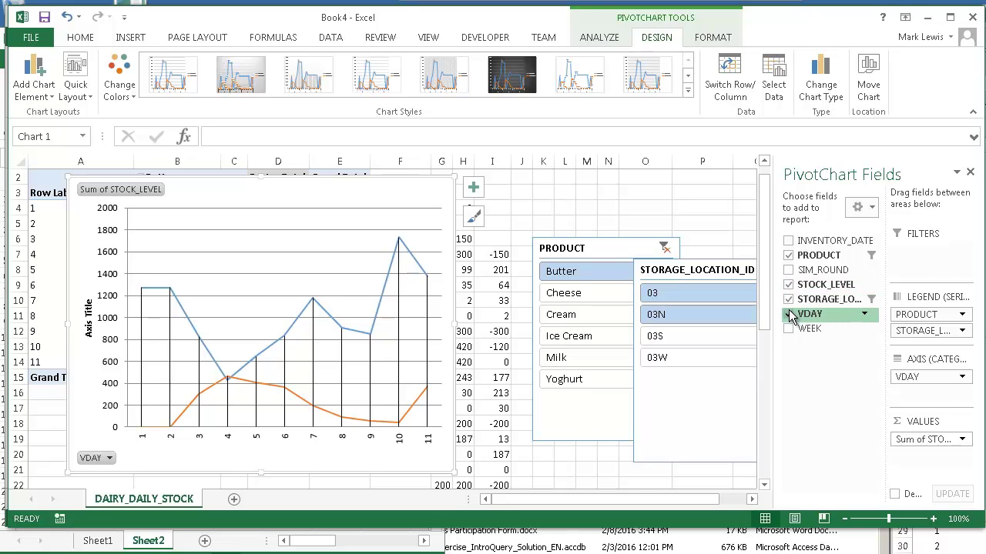
Plot the chart by INVENTORY_DATE instead of VDAY and delete the vertical axis title.
click(787, 314)
click(788, 240)
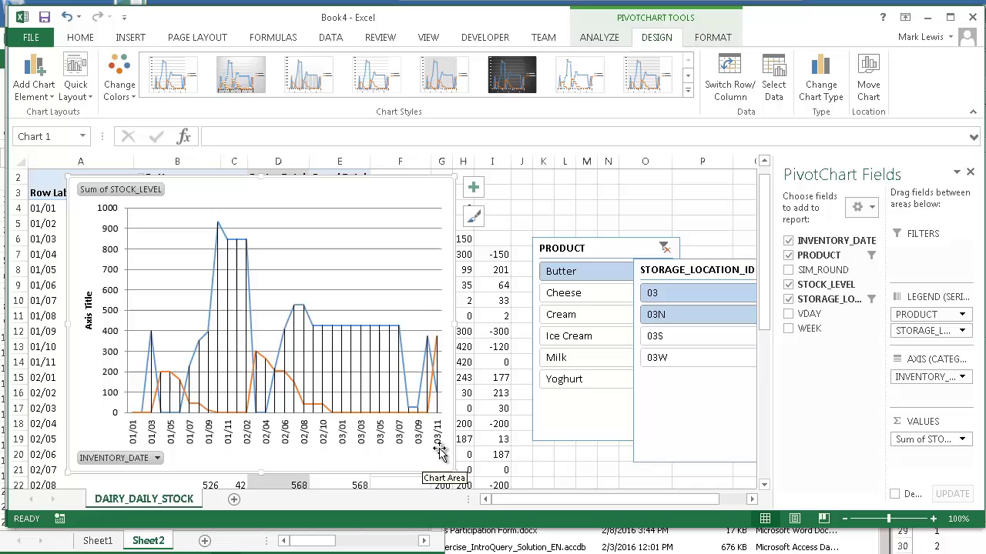
click(88, 316)
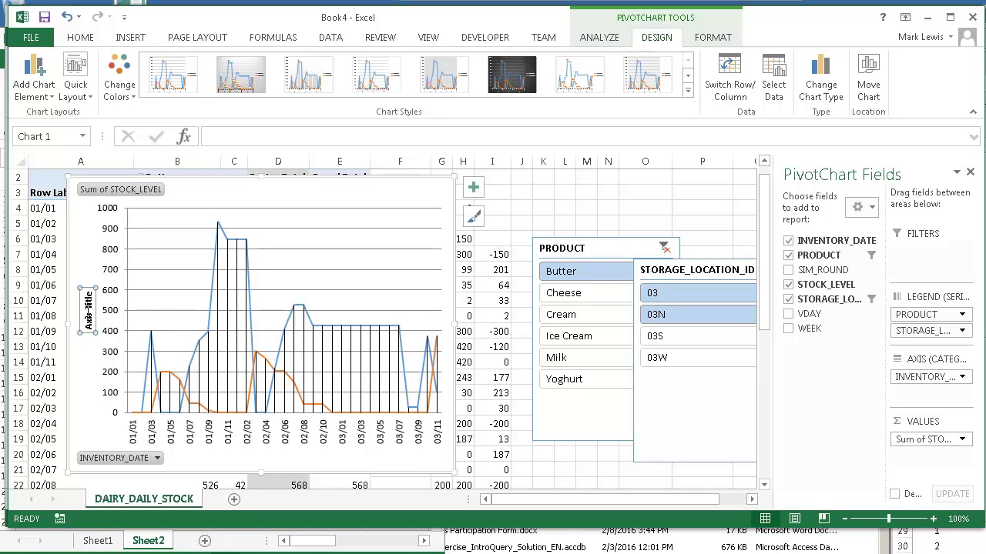
key(Delete)
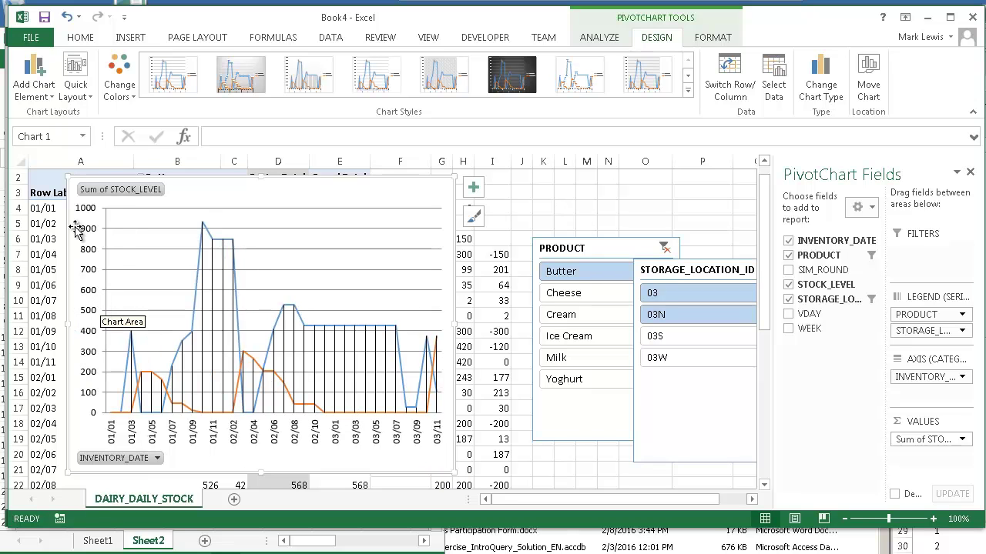
Add a centered overlay chart title 'Butter' and nudge it slightly higher.
click(34, 85)
mouse_move(56, 154)
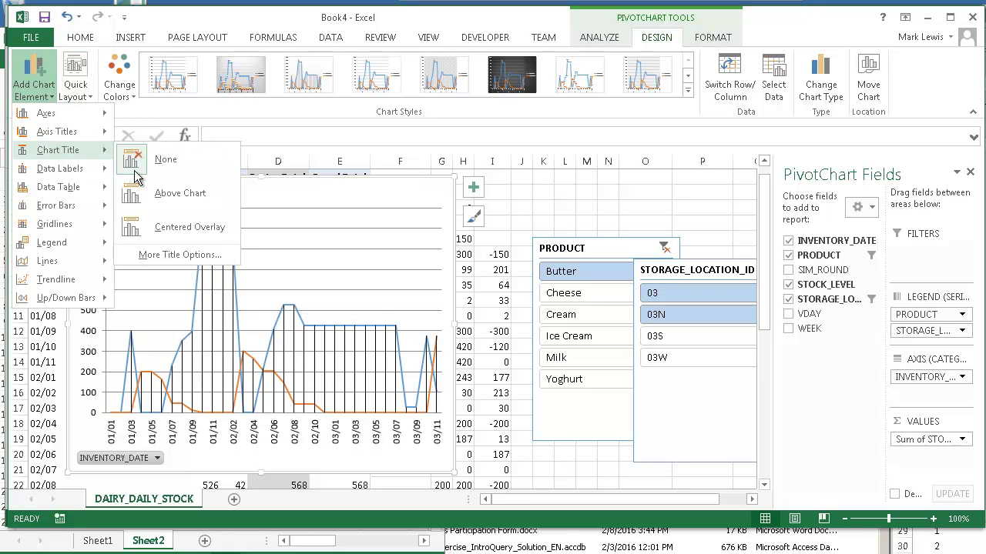
click(160, 226)
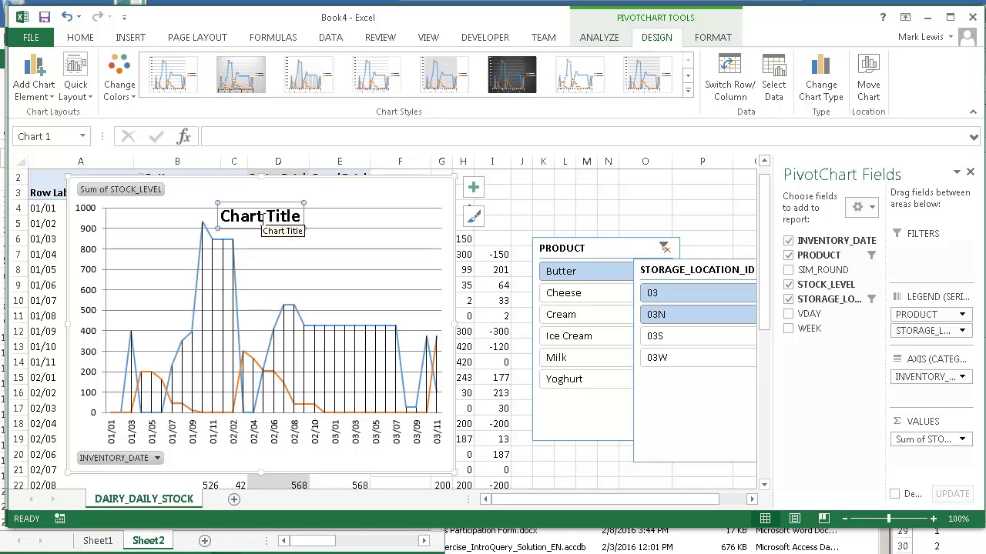
text(Butter)
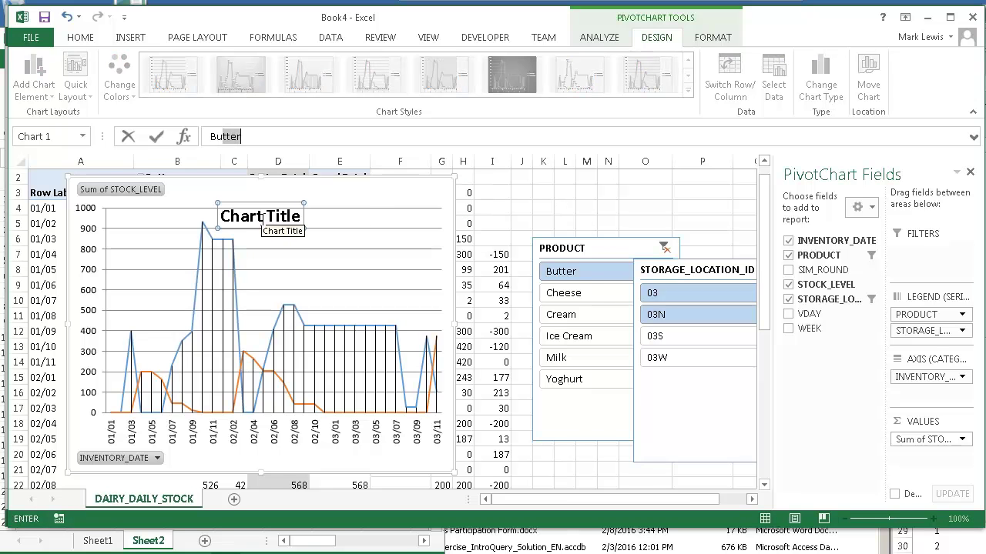
key(Return)
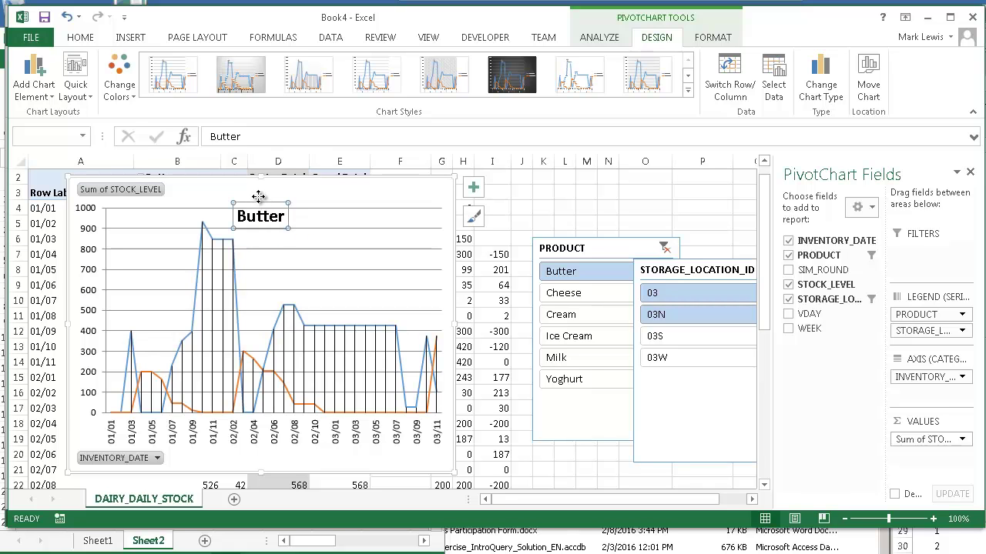
click(258, 194)
drag(258, 194, 259, 188)
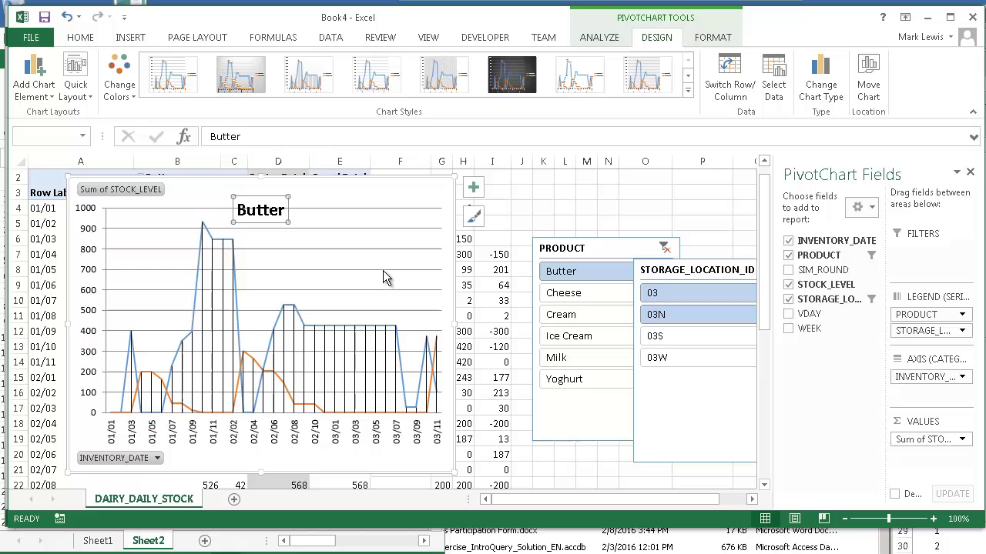
Test the product filter with Cheese, Cream and Ice Cream, then return to Butter.
click(568, 295)
click(560, 315)
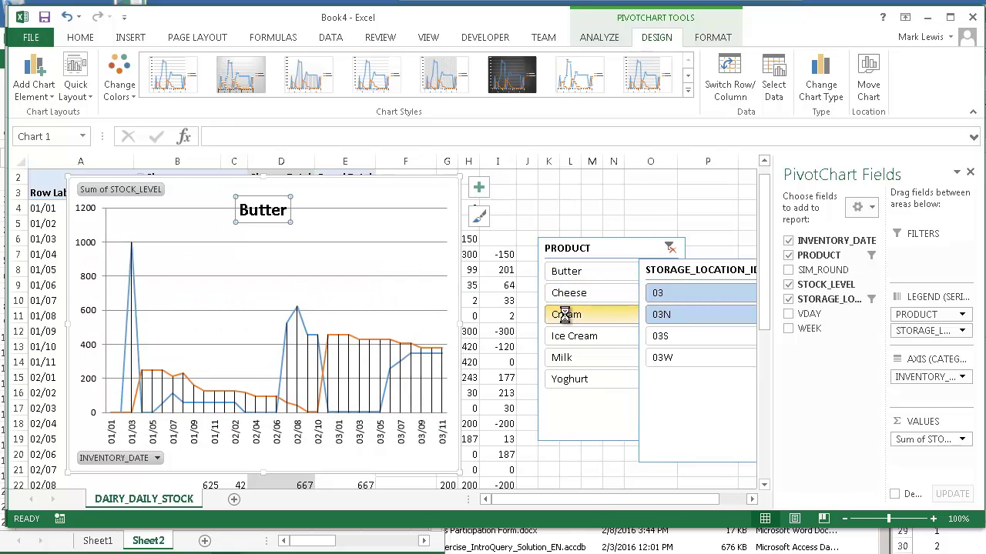
click(568, 337)
click(573, 273)
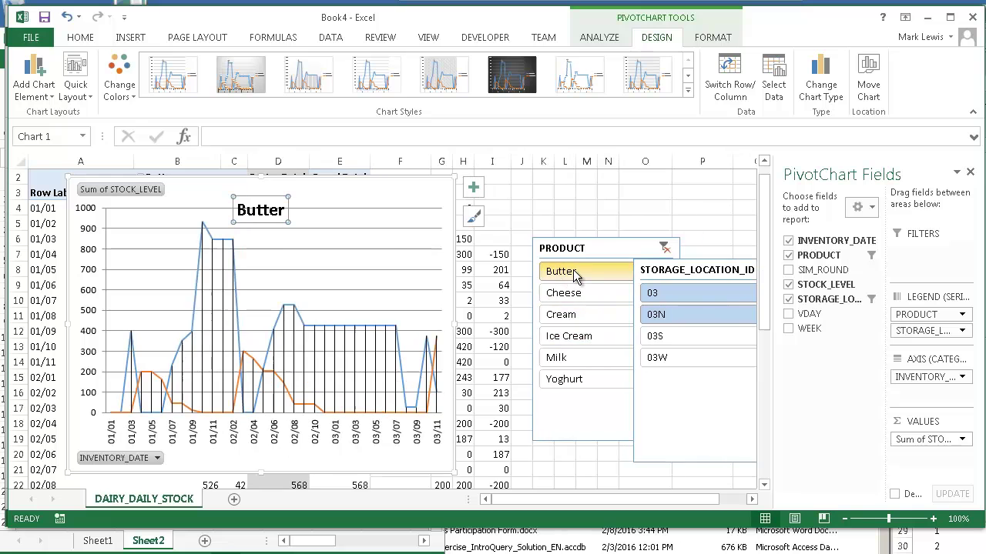
click(352, 193)
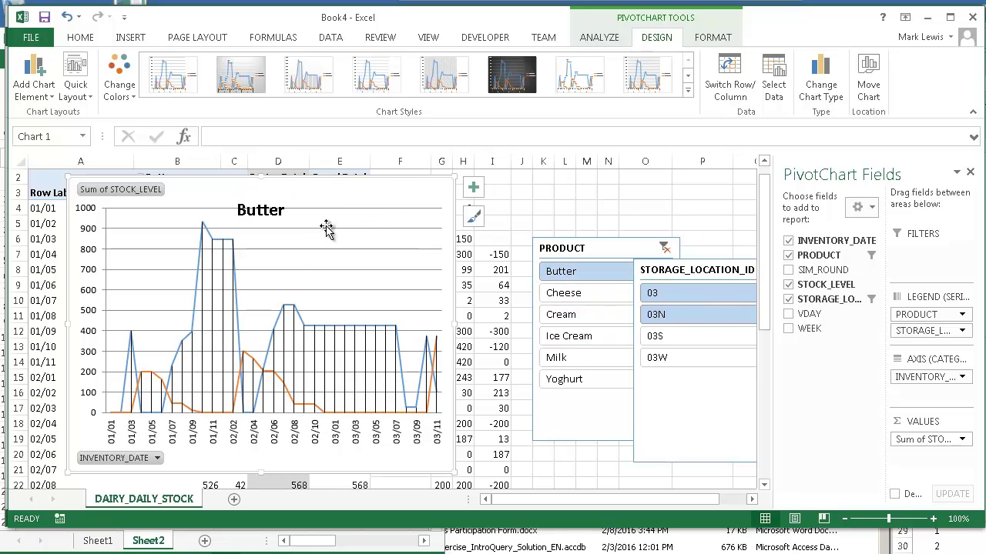
Add a new sheet named 'Inventory Dashboard', then return to DAIRY_DAILY_STOCK.
click(234, 501)
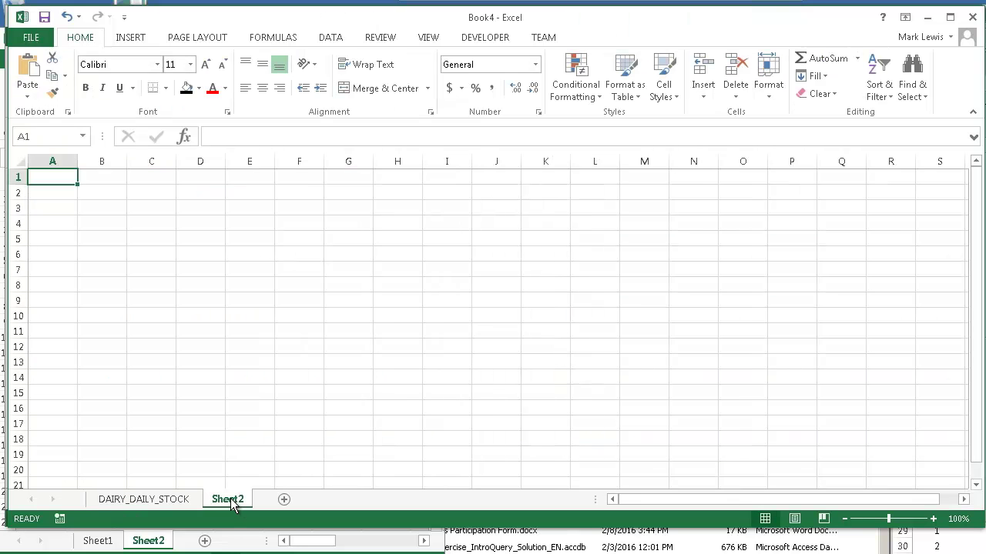
double_click(228, 500)
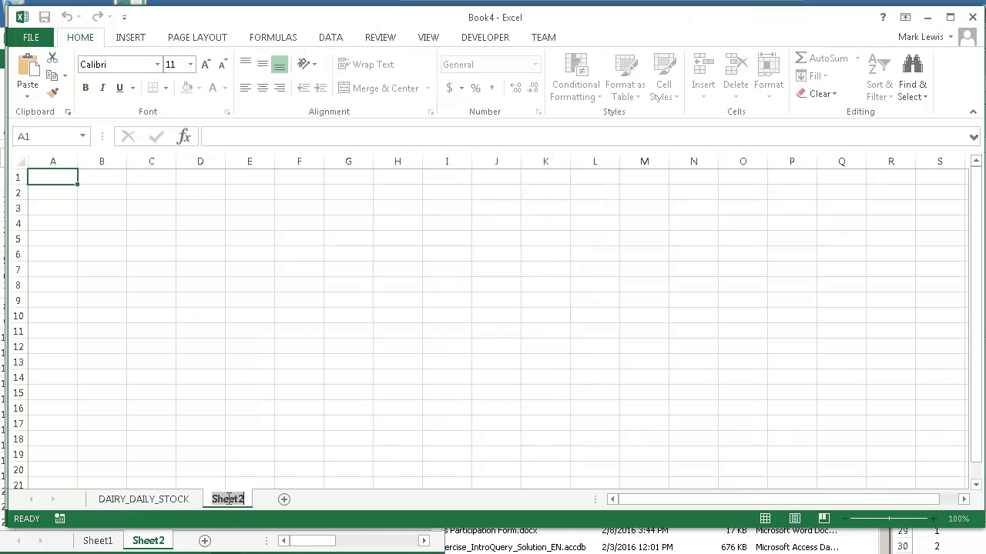
text(Inventory)
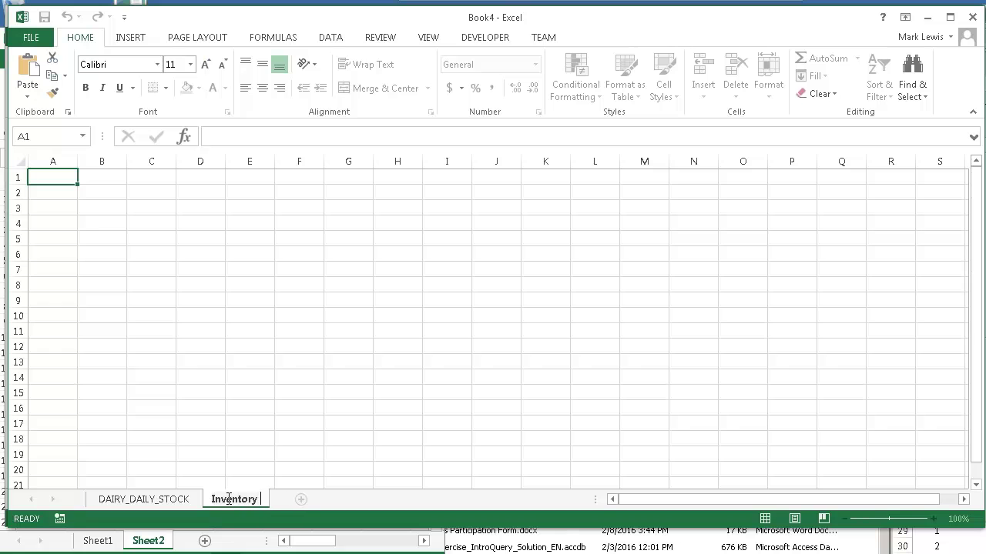
text( Dashboard)
key(Return)
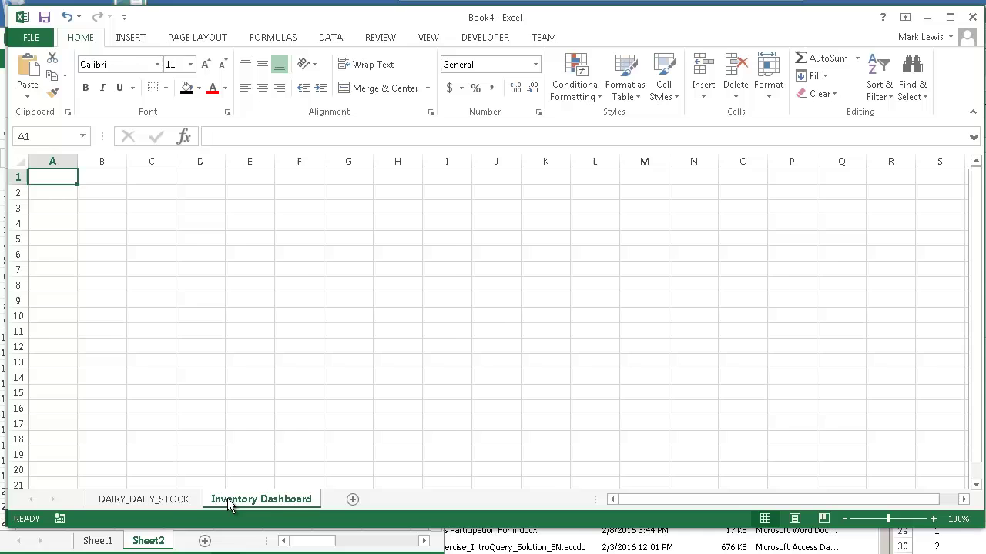
click(169, 502)
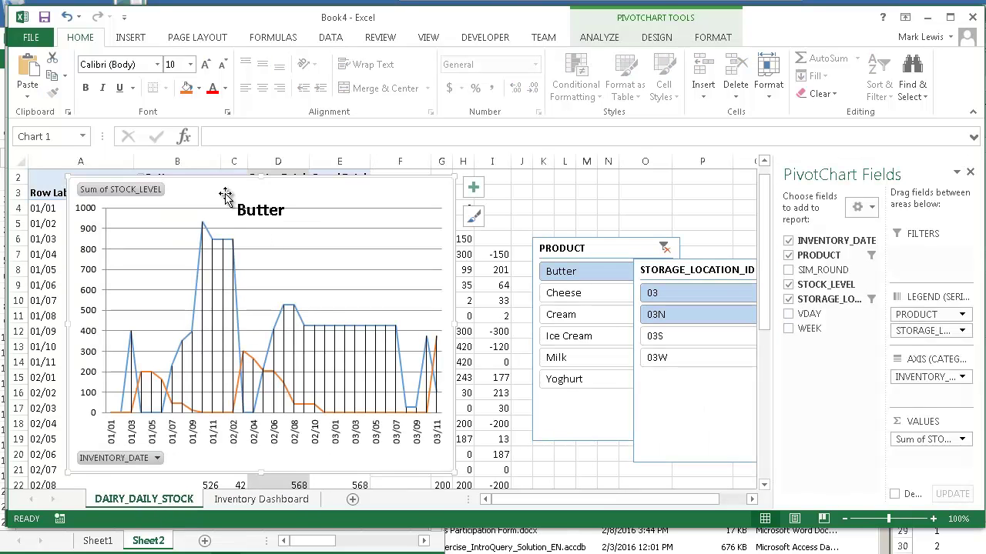
Try pasting the Butter chart onto Inventory Dashboard, then undo it.
click(248, 500)
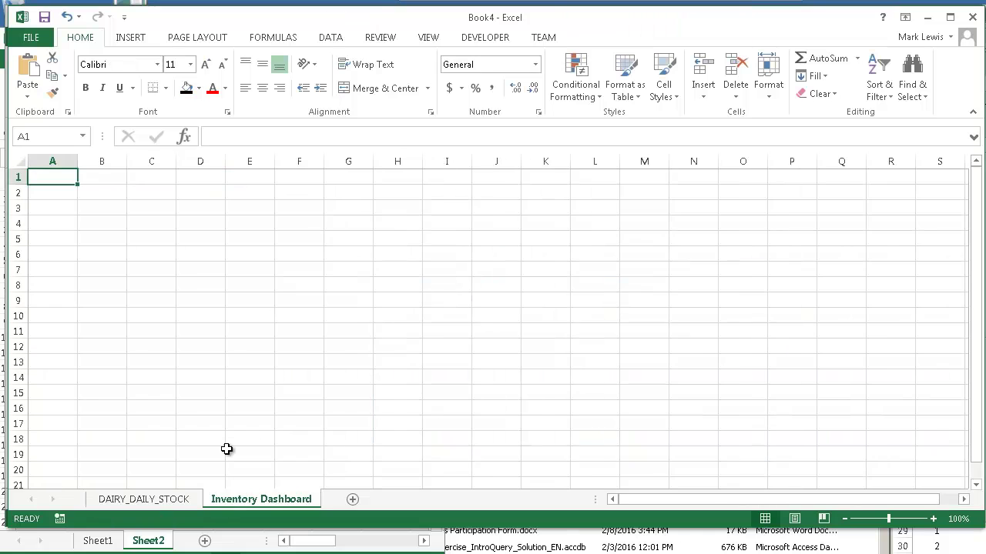
key(ctrl+v)
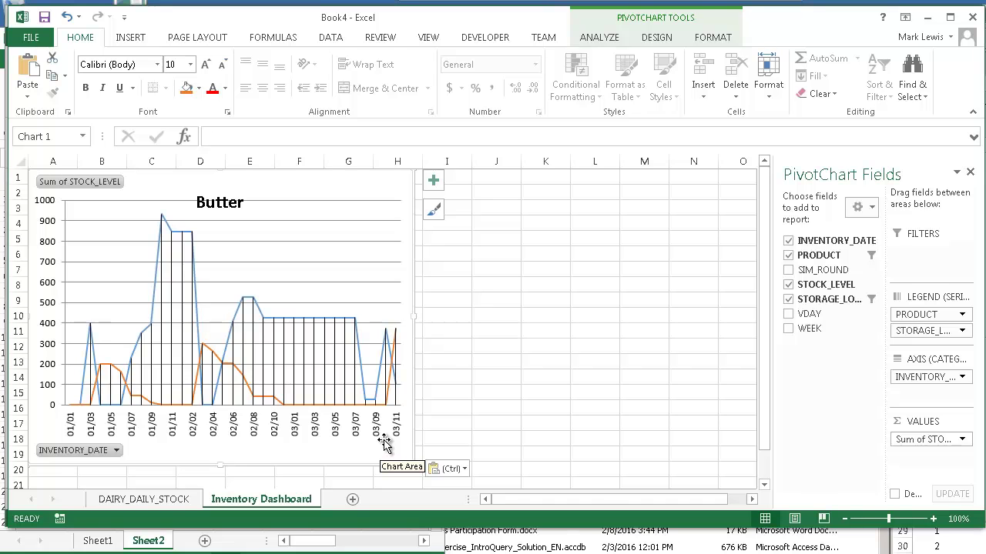
key(ctrl+z)
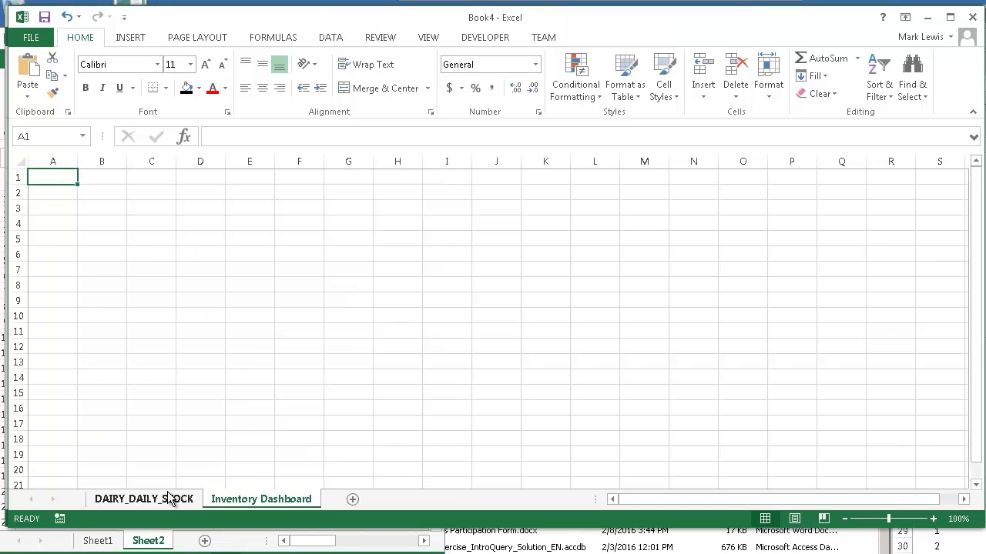
click(145, 500)
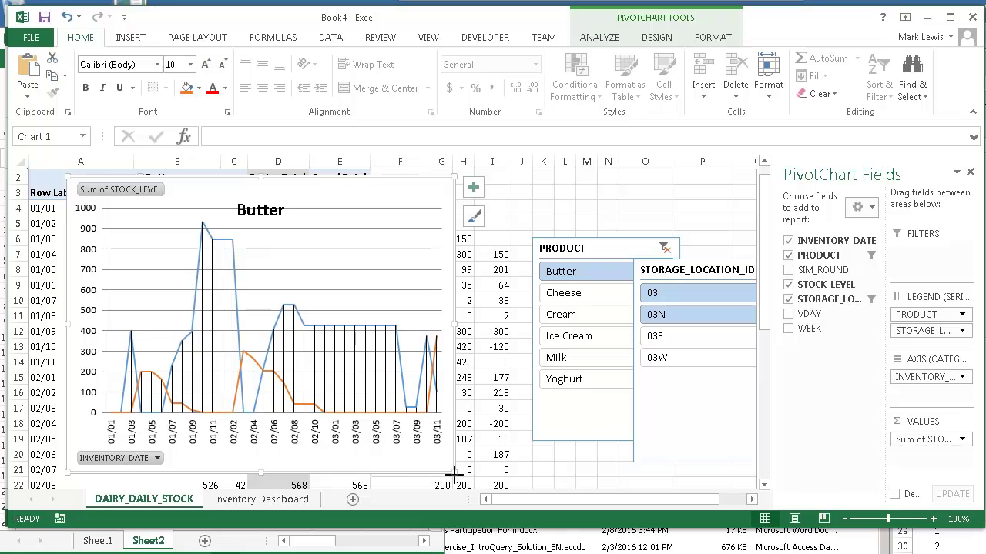
Shrink the Butter chart and paste it at the top-left of Inventory Dashboard.
drag(455, 474, 372, 414)
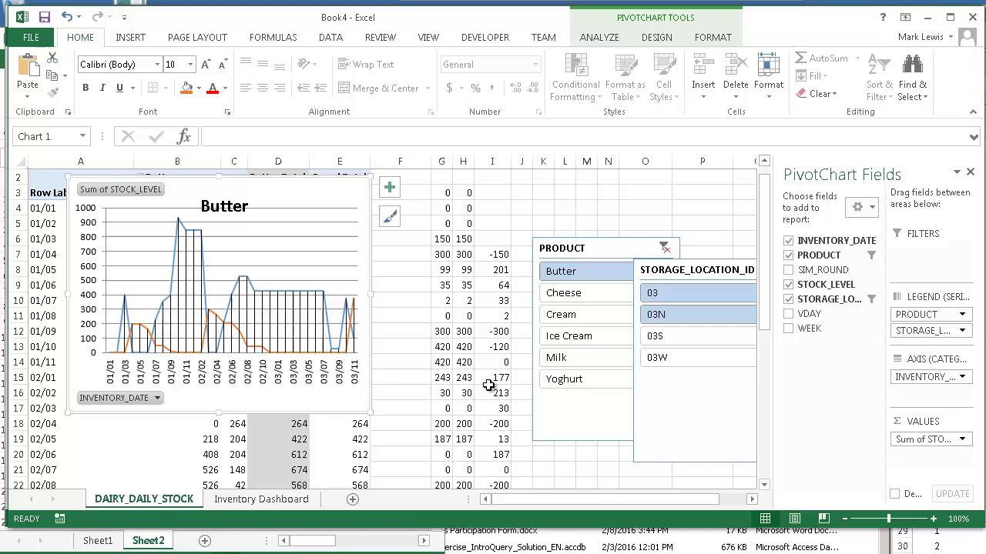
key(ctrl+x)
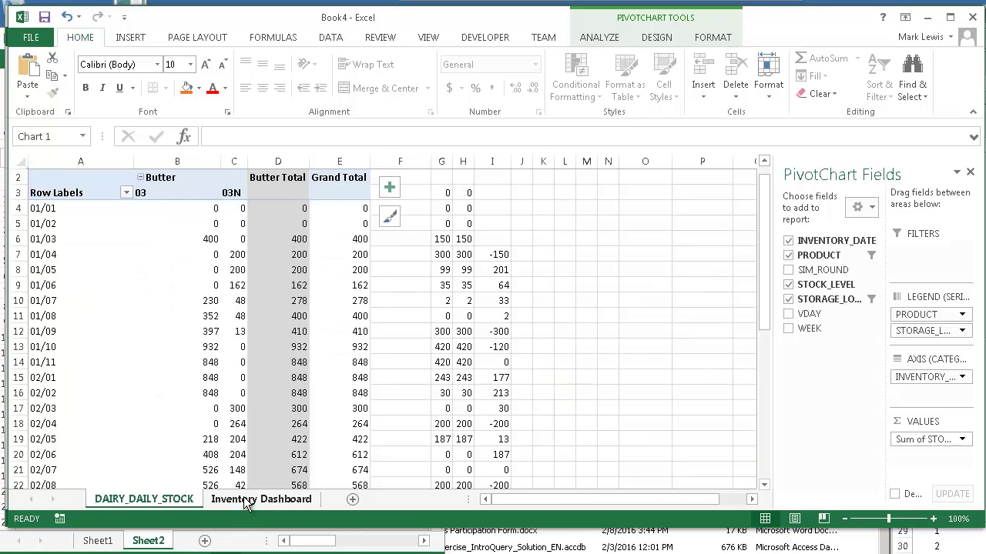
click(261, 499)
key(ctrl+v)
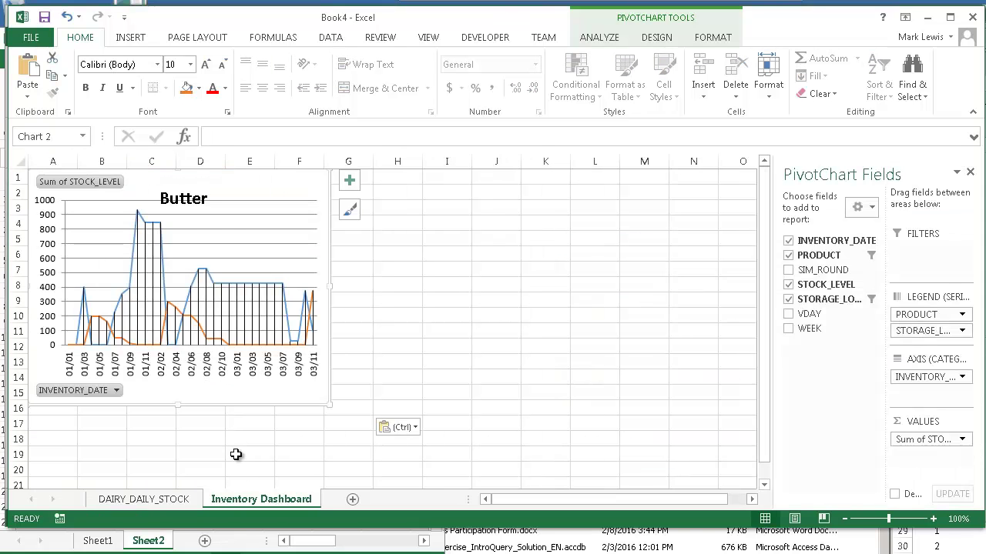
click(142, 500)
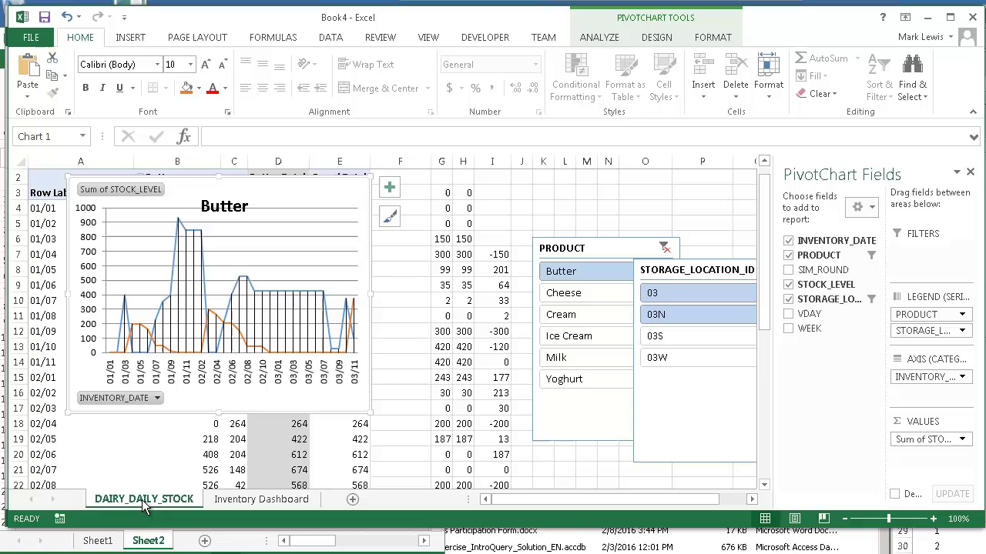
click(204, 439)
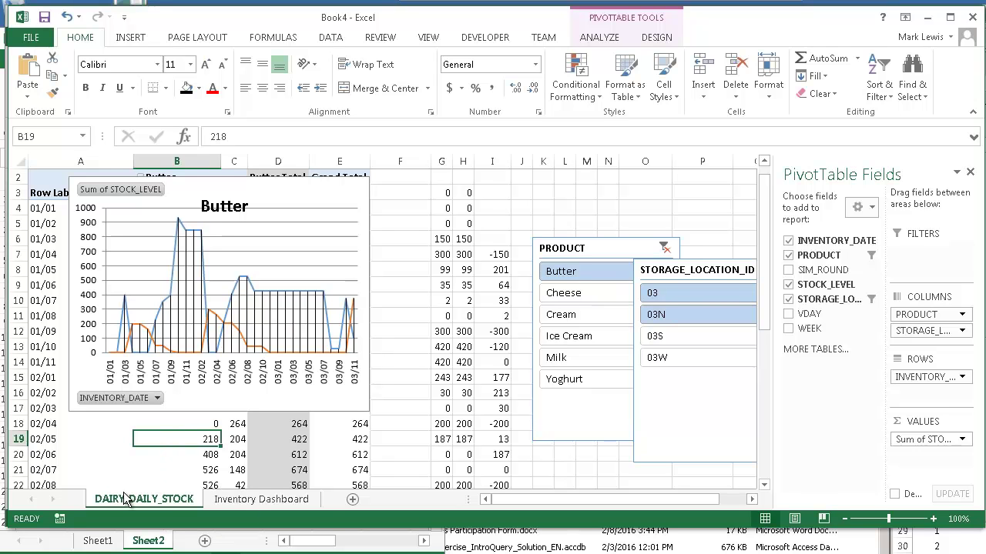
Start recording a macro named 'Copy' from the Developer tab.
click(485, 39)
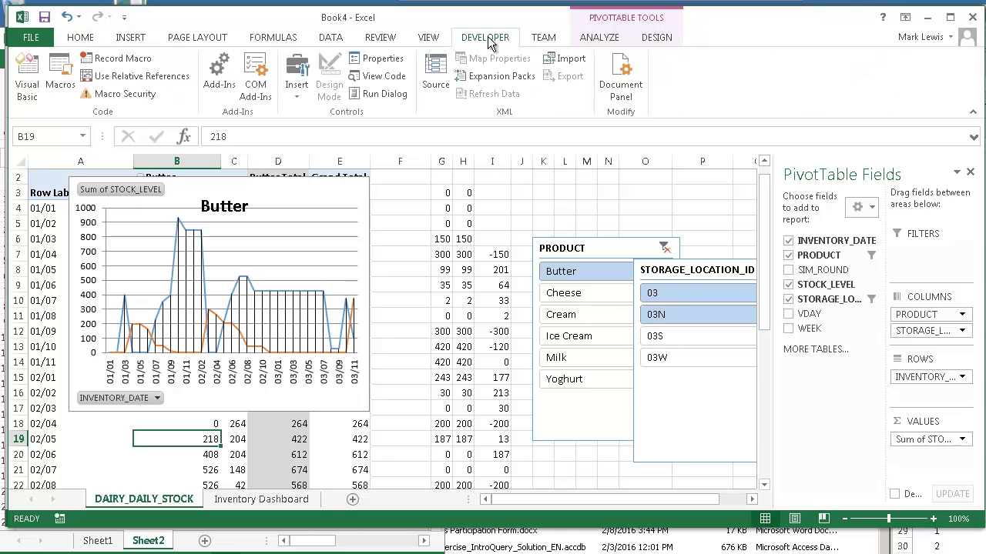
click(114, 58)
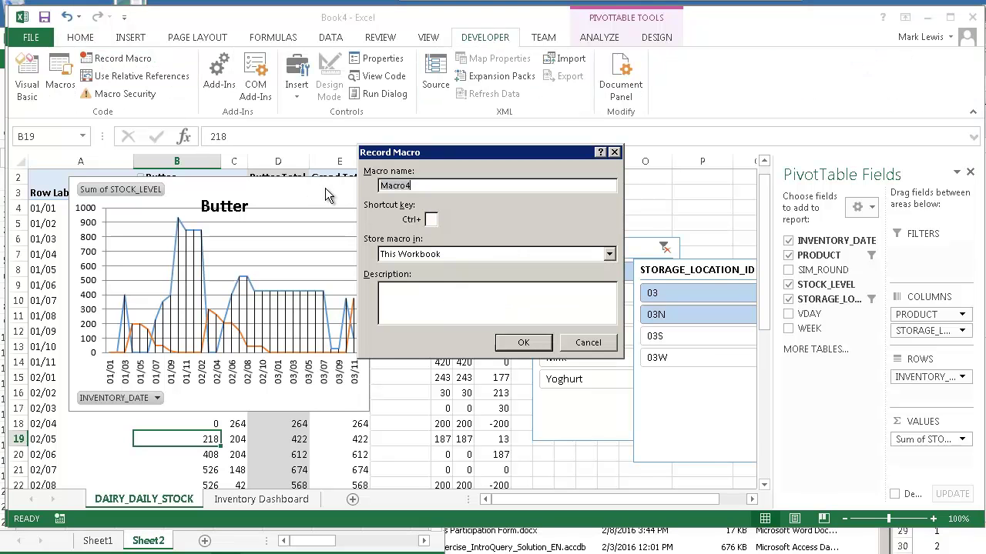
text(Copy)
key(Return)
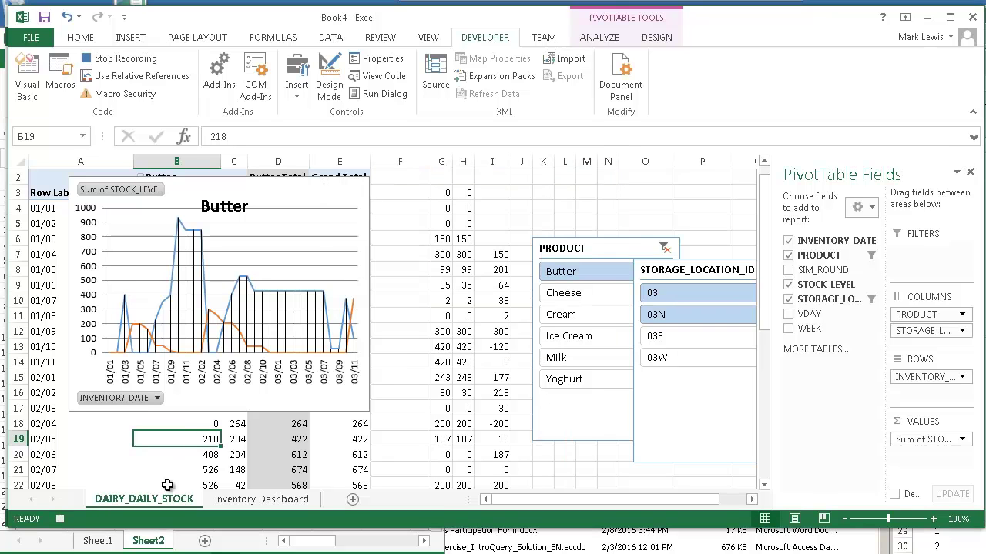
Copy the DAIRY_DAILY_STOCK sheet to the end of the workbook, then stop recording.
right_click(151, 504)
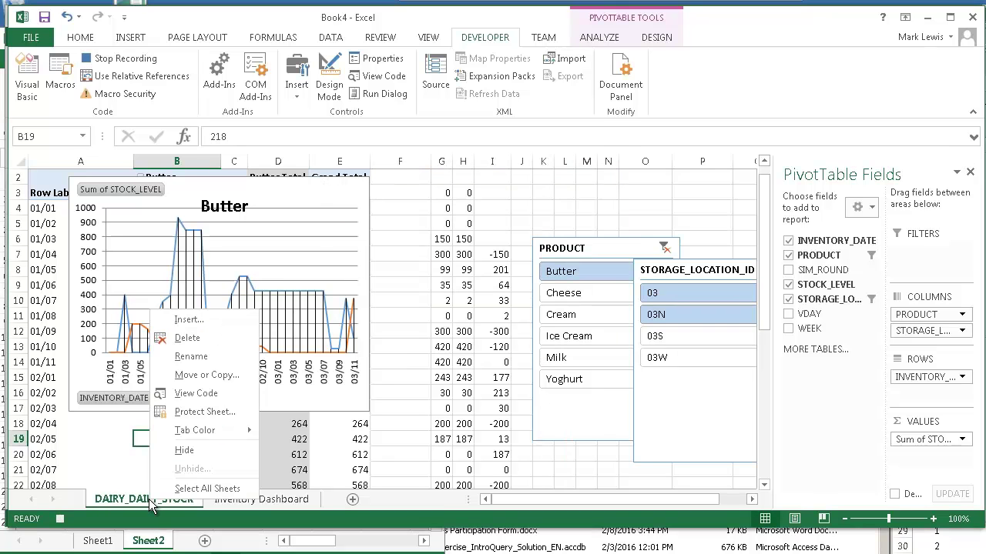
click(199, 376)
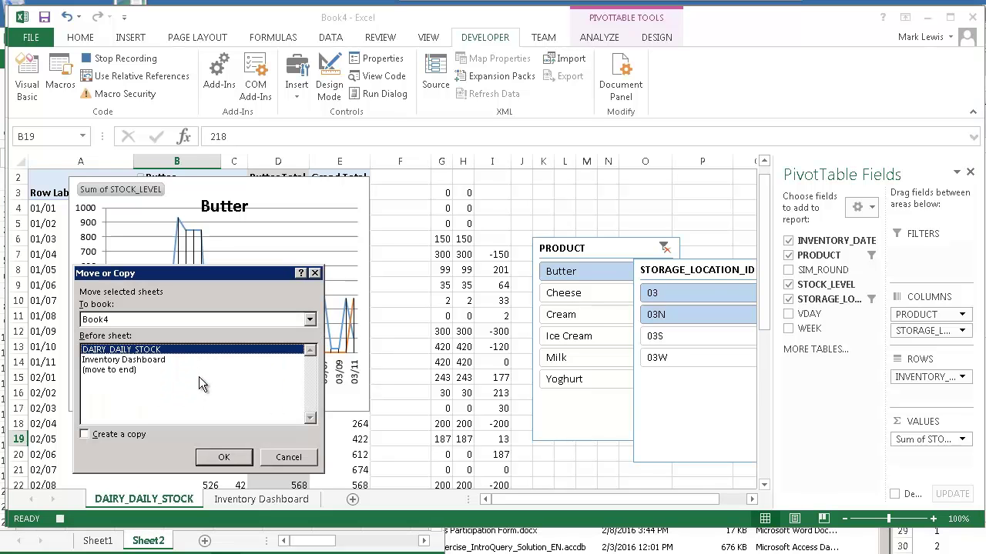
click(86, 433)
click(109, 370)
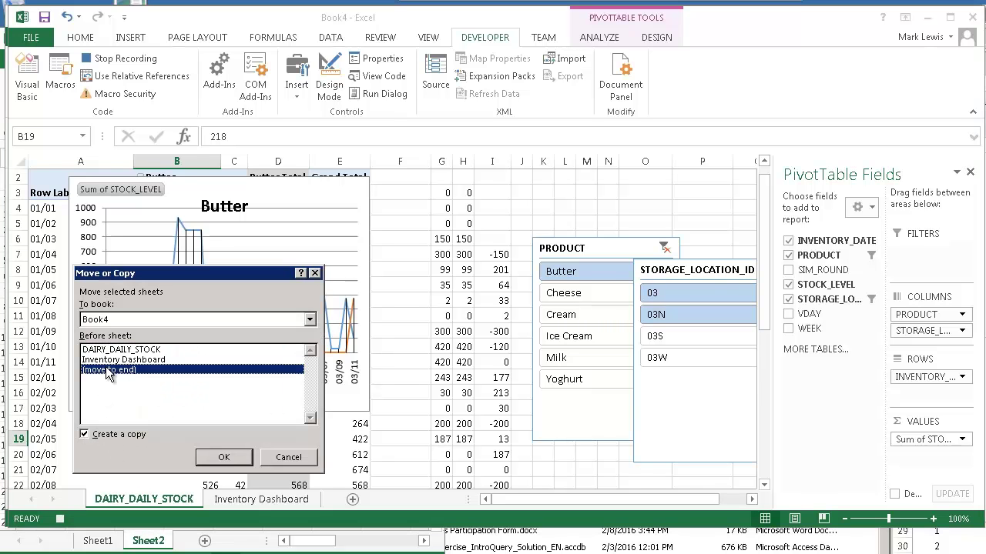
click(208, 459)
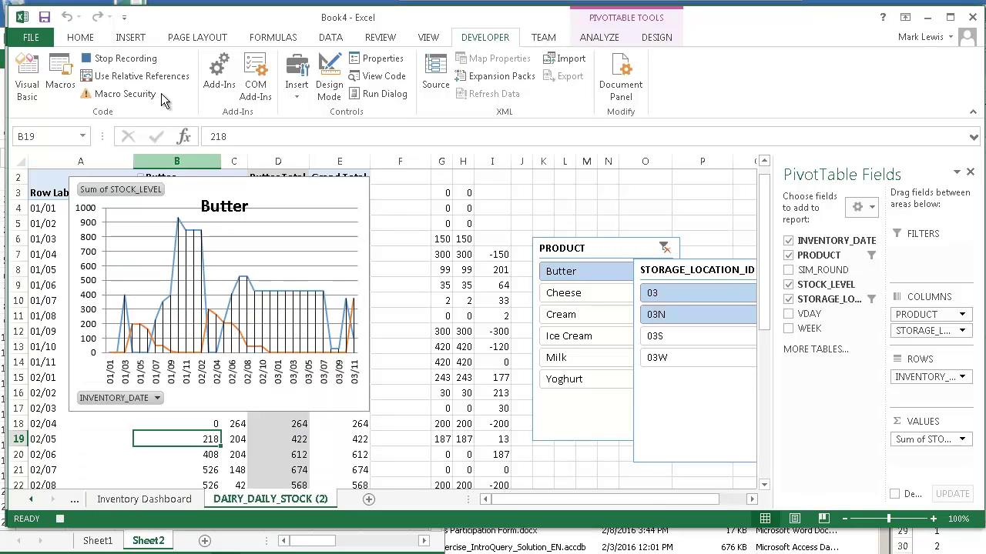
click(118, 60)
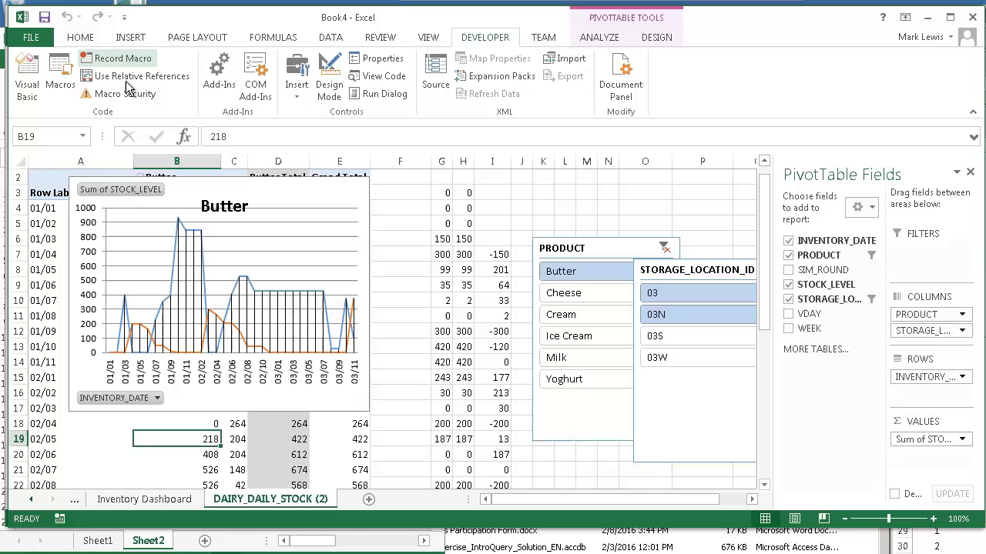
Filter the copied sheet's PRODUCT slicer to Cheese and retitle its chart 'Cheese'.
click(32, 501)
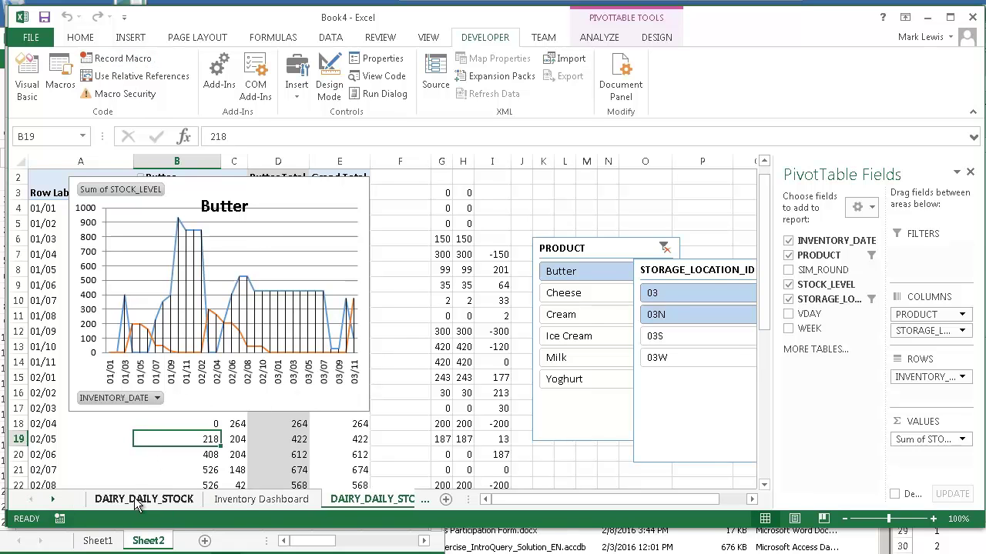
drag(468, 499, 618, 499)
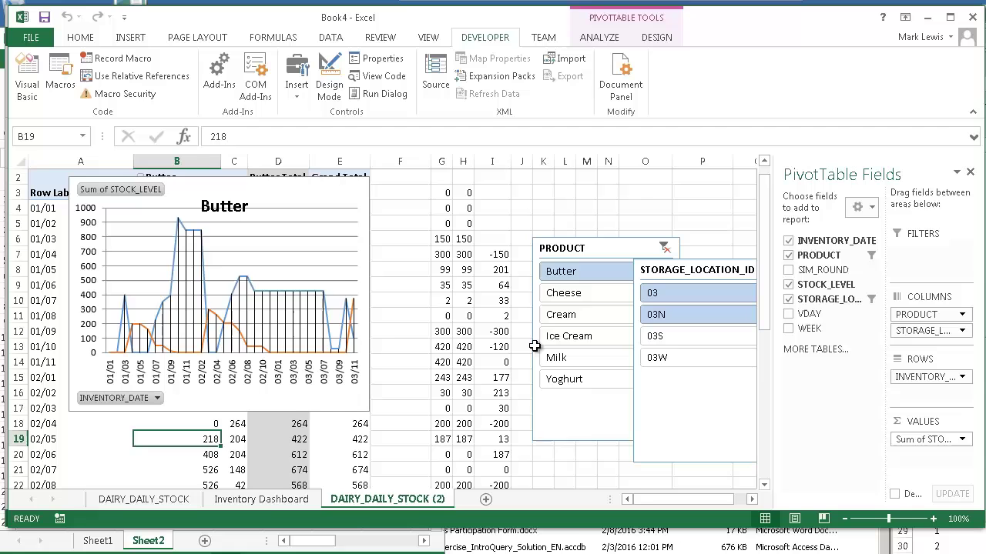
click(583, 294)
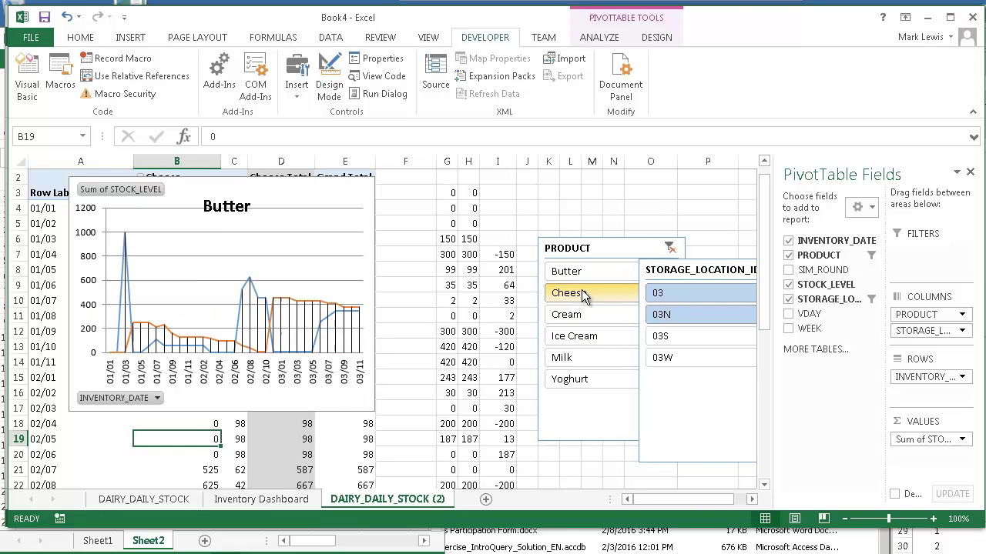
click(220, 207)
text(Cheese)
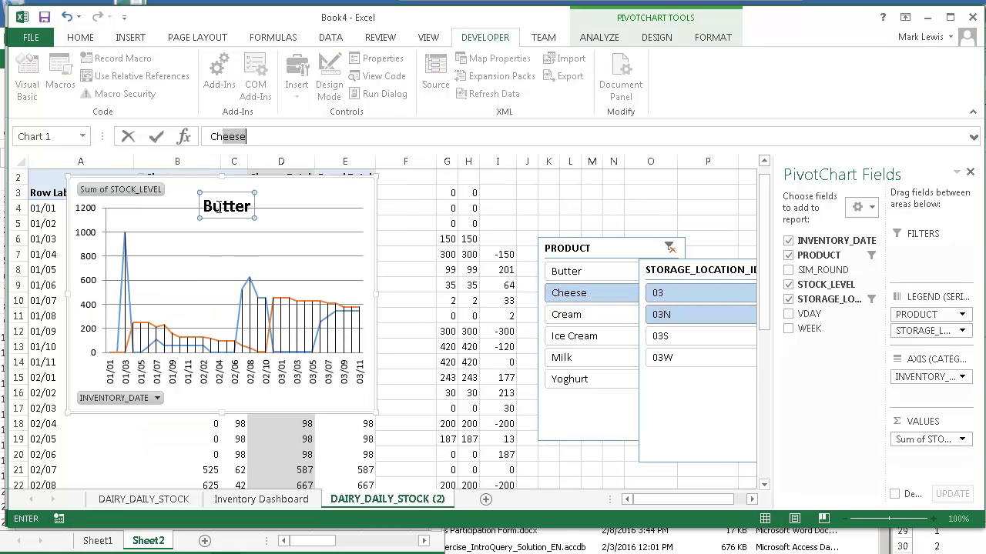
key(Return)
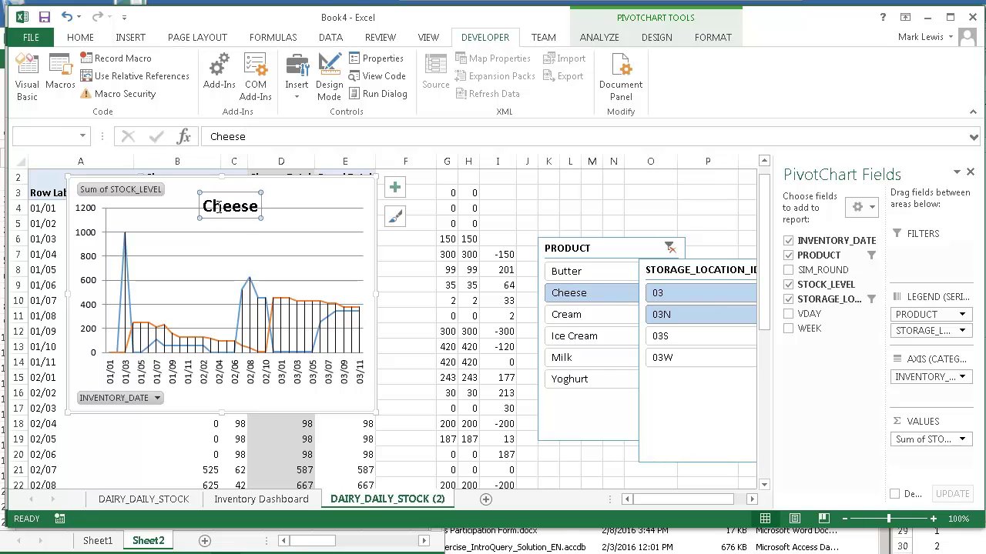
Rename the copied sheet to 'Cheese'.
double_click(367, 500)
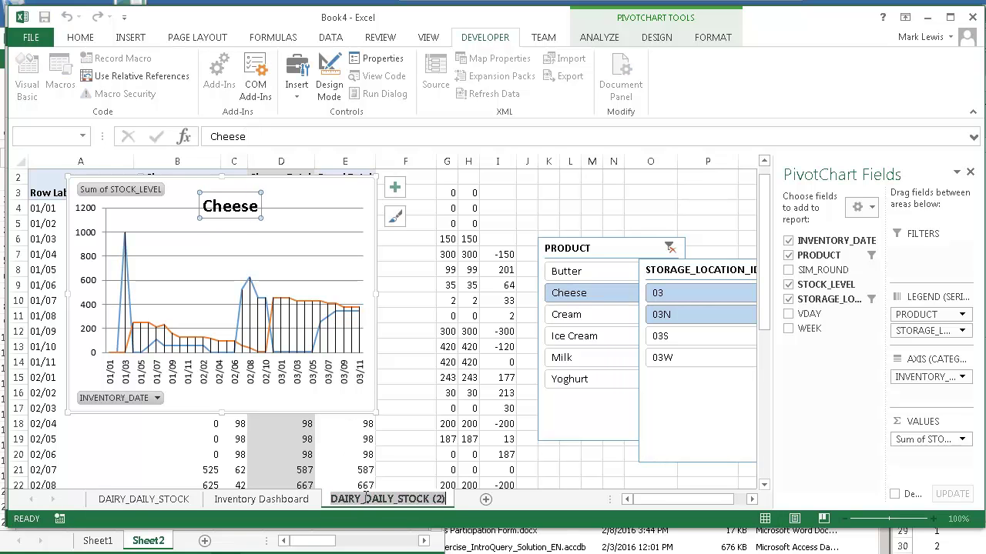
text(Cheese)
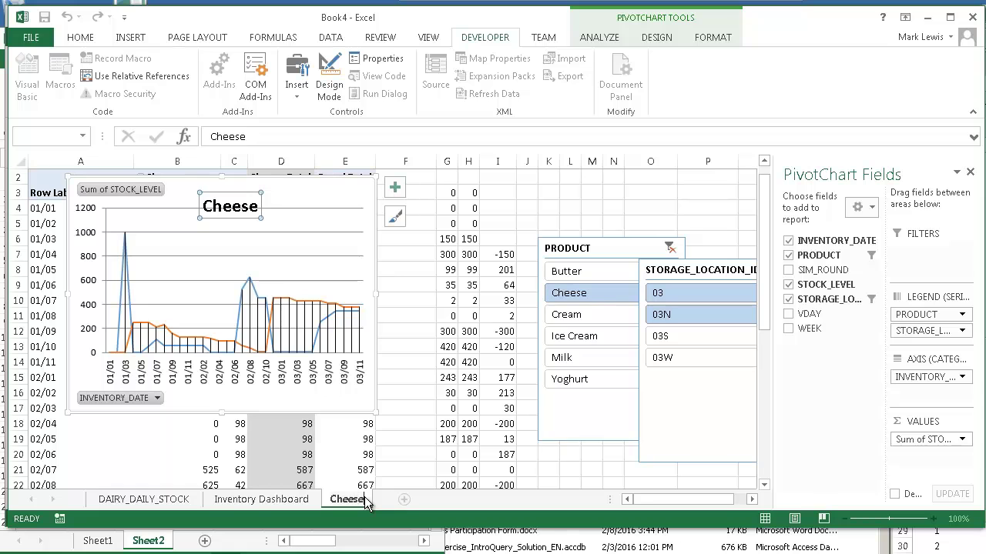
key(Return)
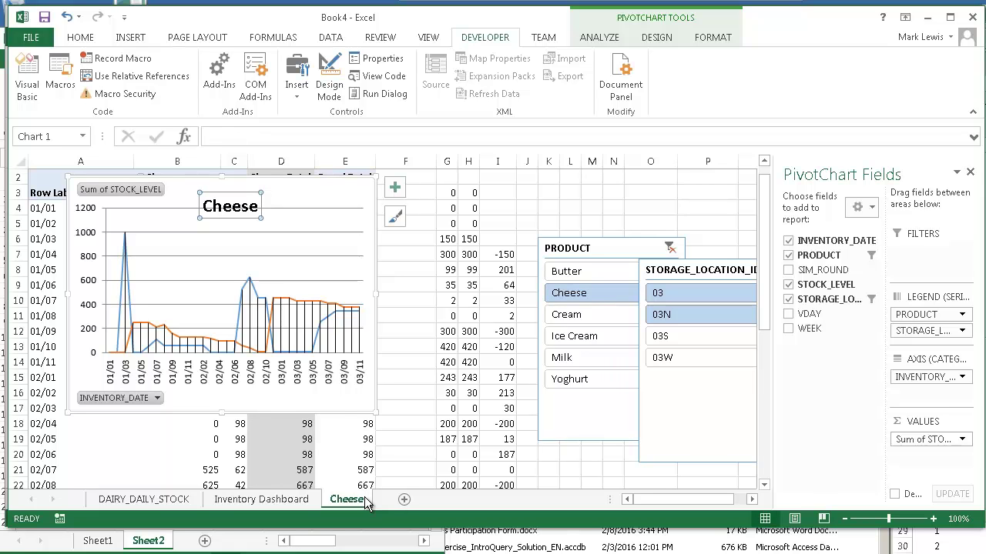
Paste the Cheese chart at G1 on Inventory Dashboard beside Butter.
click(335, 414)
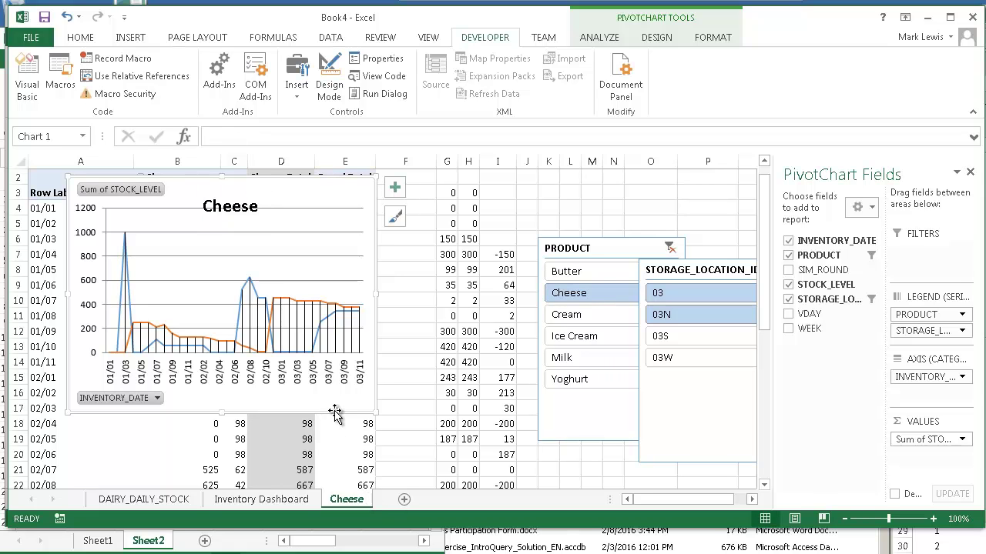
click(263, 501)
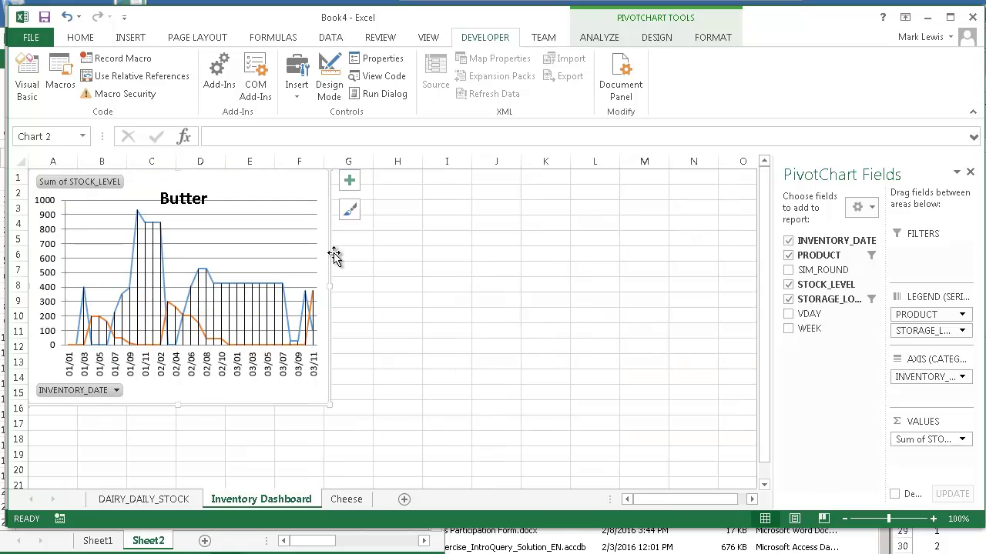
click(367, 181)
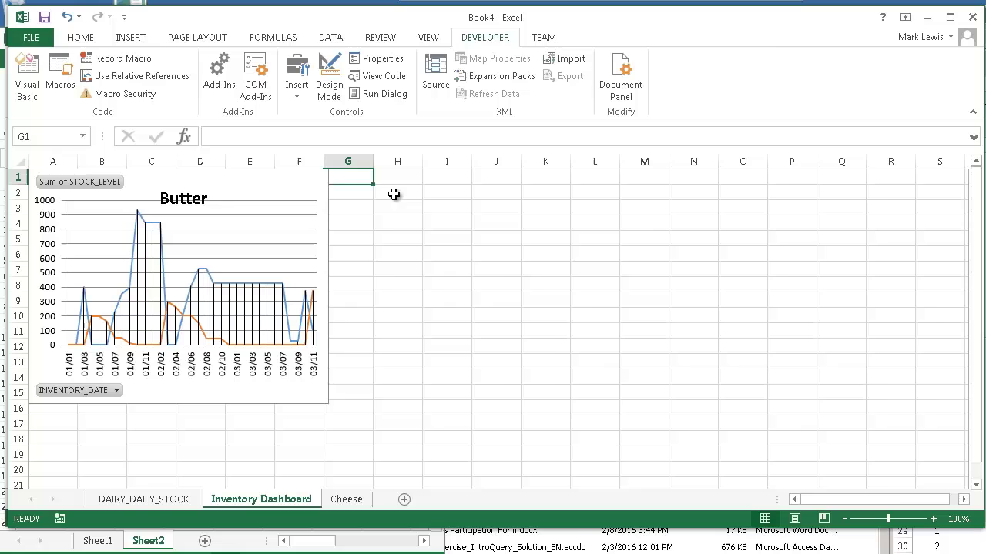
key(ctrl+v)
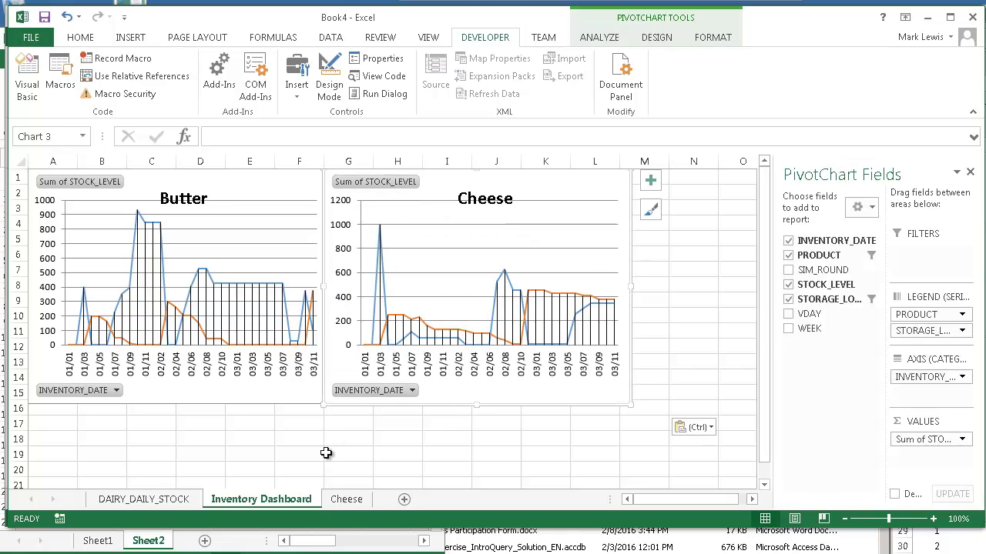
Run the Copy macro, filter the new copy to Cream, and title its chart 'Cream'.
click(155, 497)
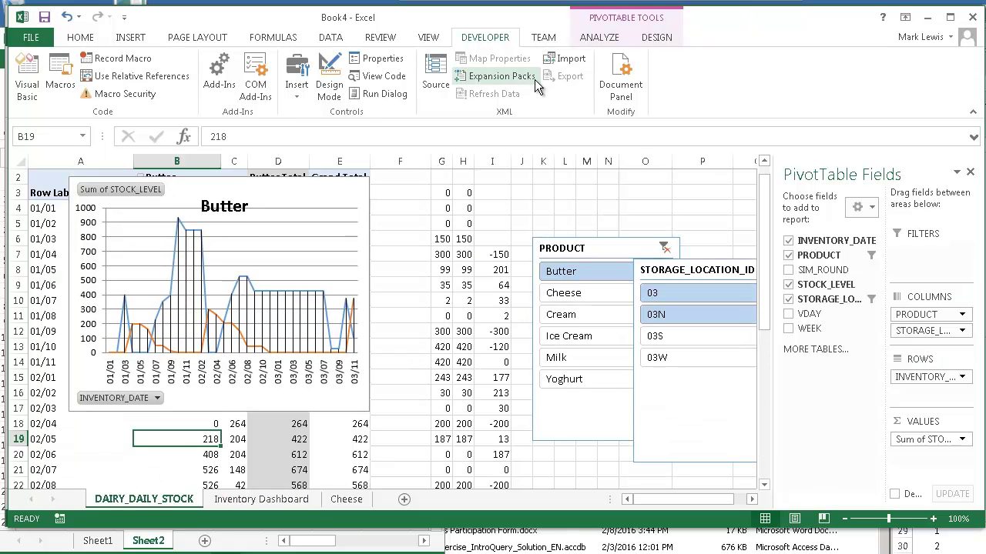
click(63, 75)
click(633, 158)
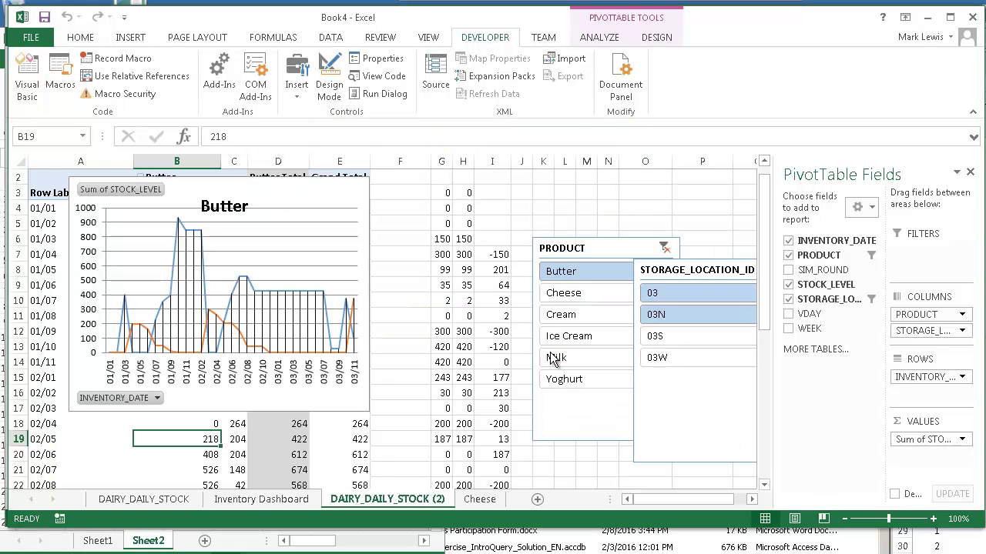
click(558, 315)
click(231, 206)
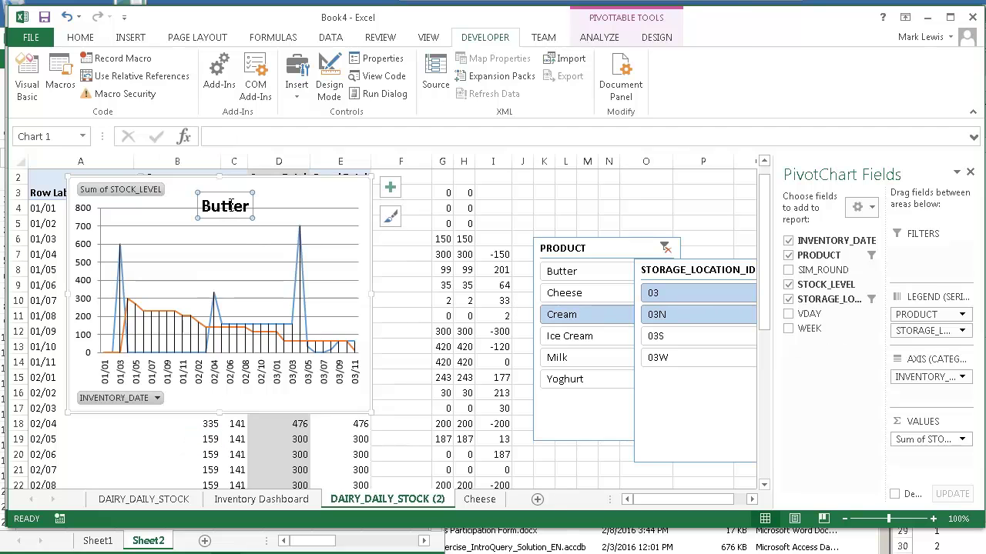
text(Cream)
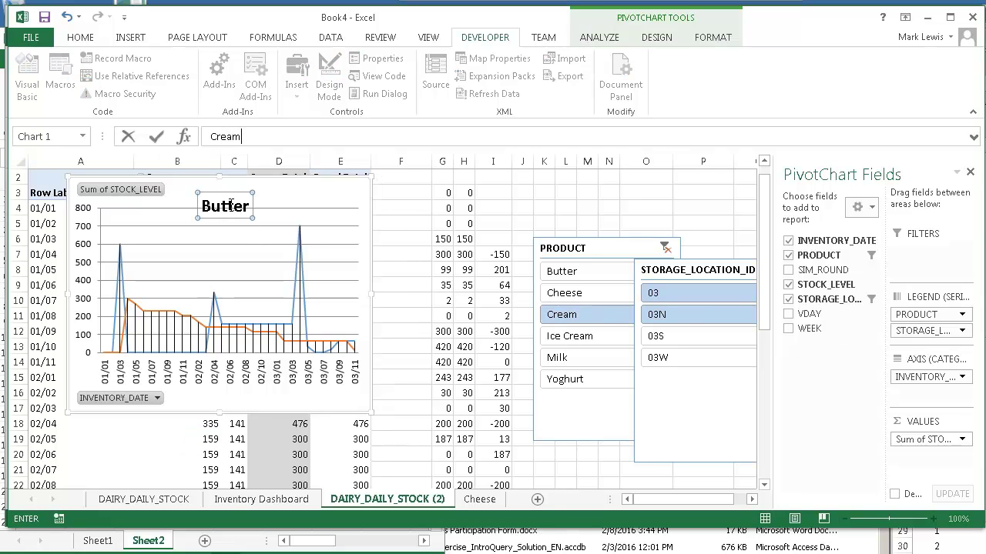
key(Return)
Paste the Cream chart at M1 on Inventory Dashboard, then return to the Cream copy sheet.
click(299, 184)
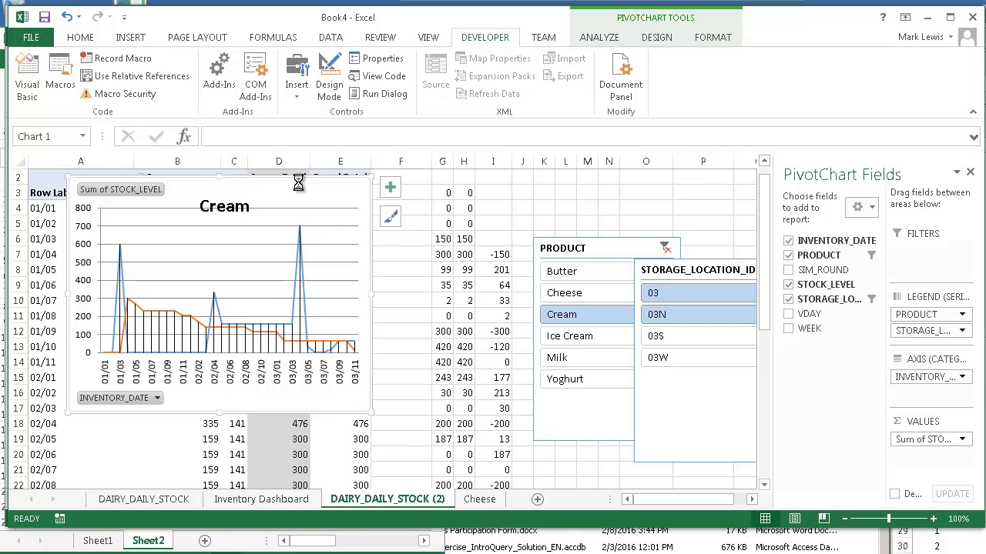
click(390, 188)
click(247, 501)
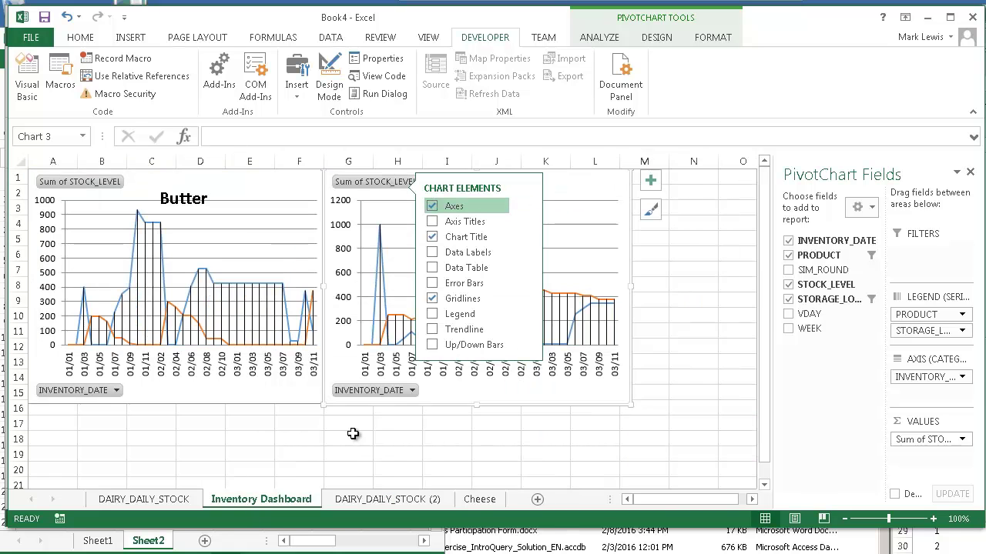
click(665, 177)
click(701, 200)
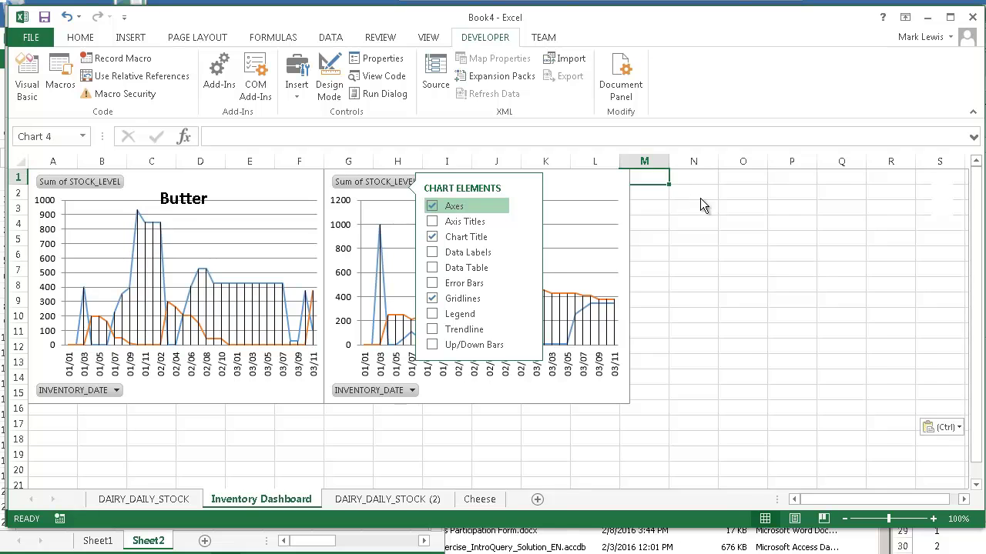
click(422, 453)
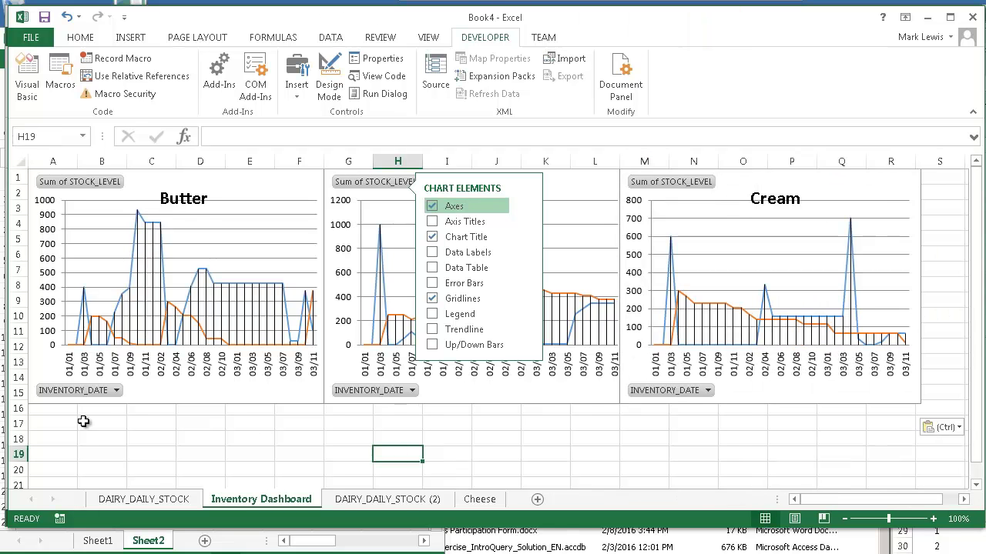
click(52, 414)
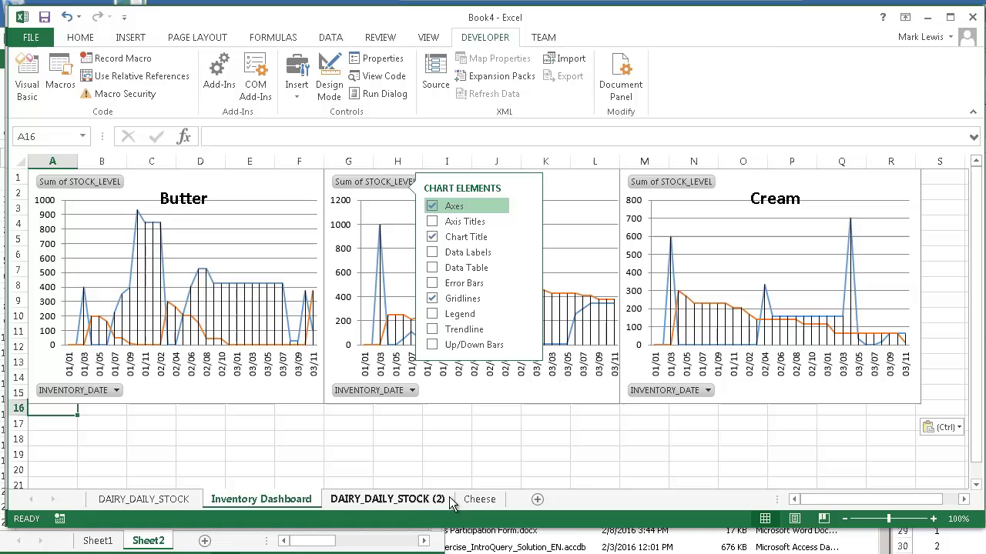
click(379, 502)
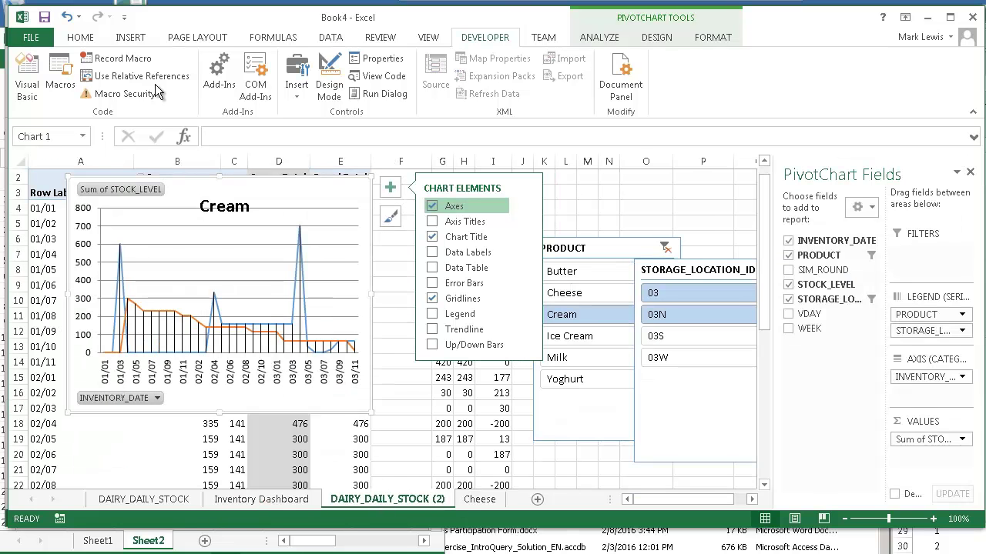
Make a new chart sheet with the Copy macro, titled 'Ice Cream' and filtered to Ice Cream.
click(61, 74)
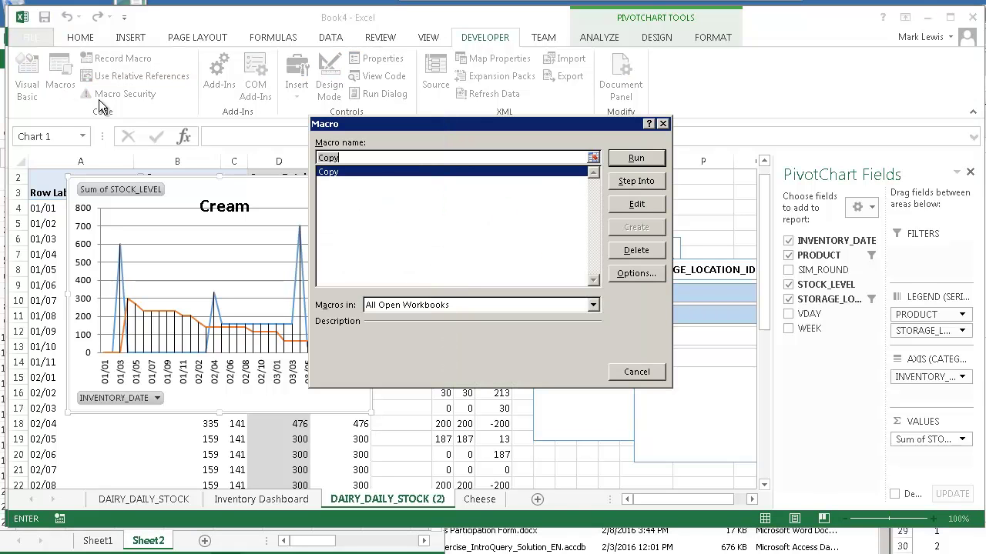
click(636, 158)
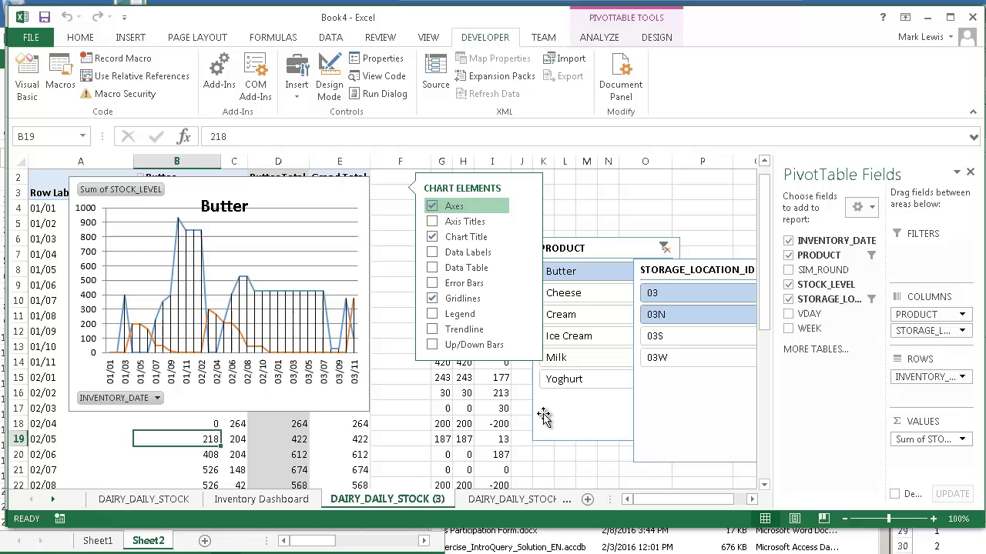
click(236, 206)
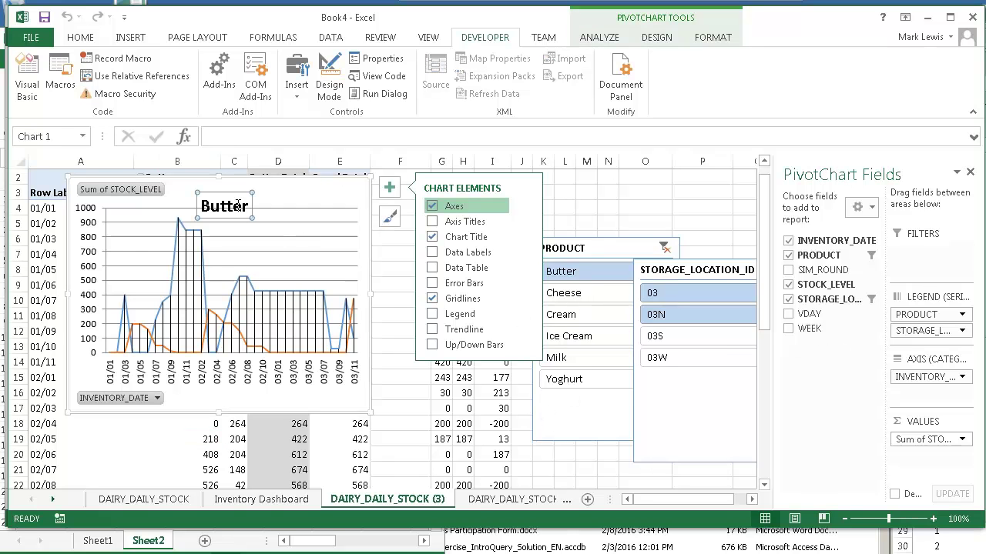
key(F2)
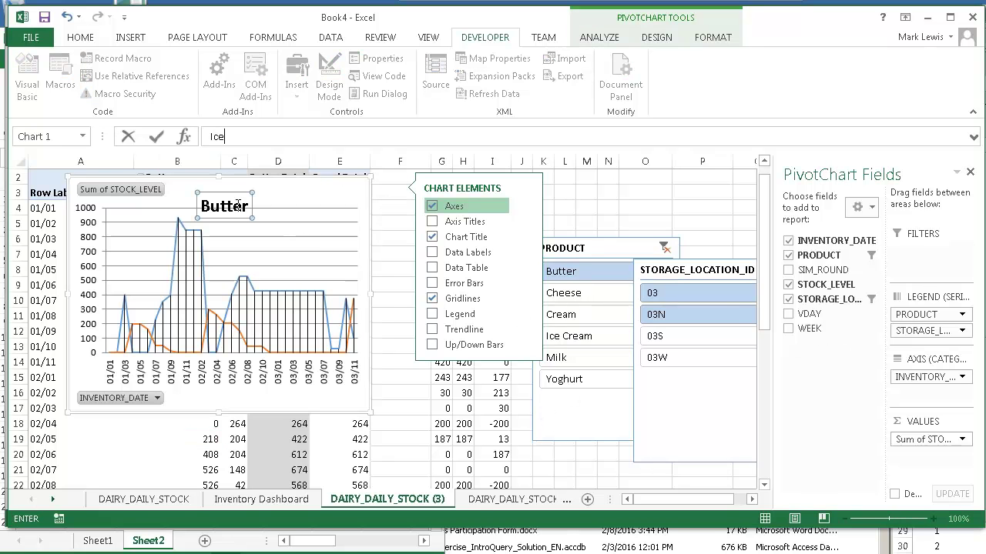
text(Ice Cream)
key(Return)
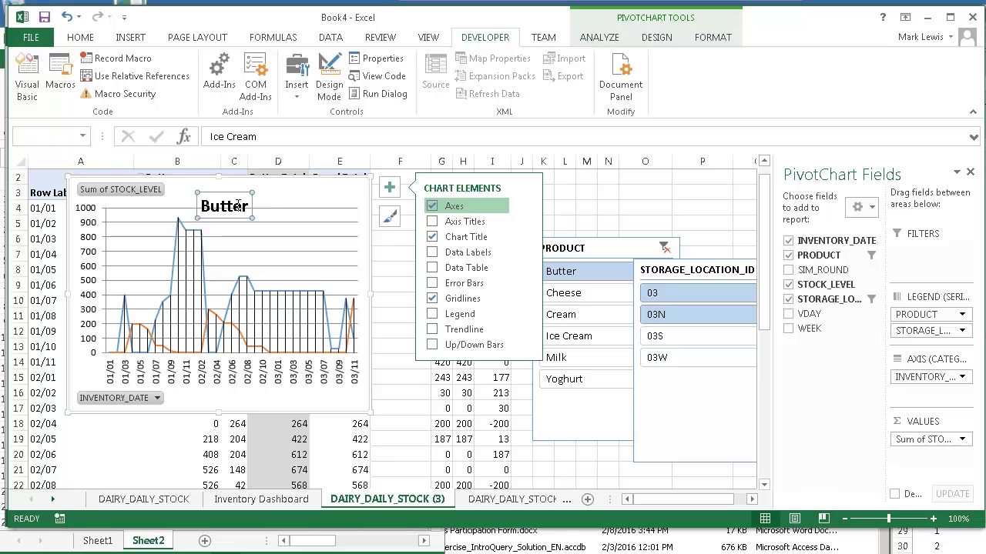
click(583, 315)
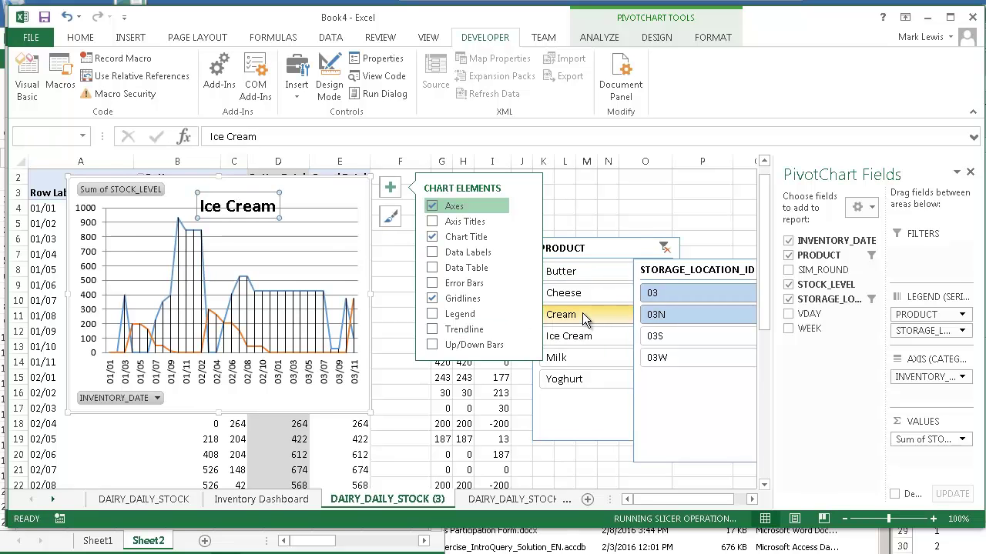
click(576, 337)
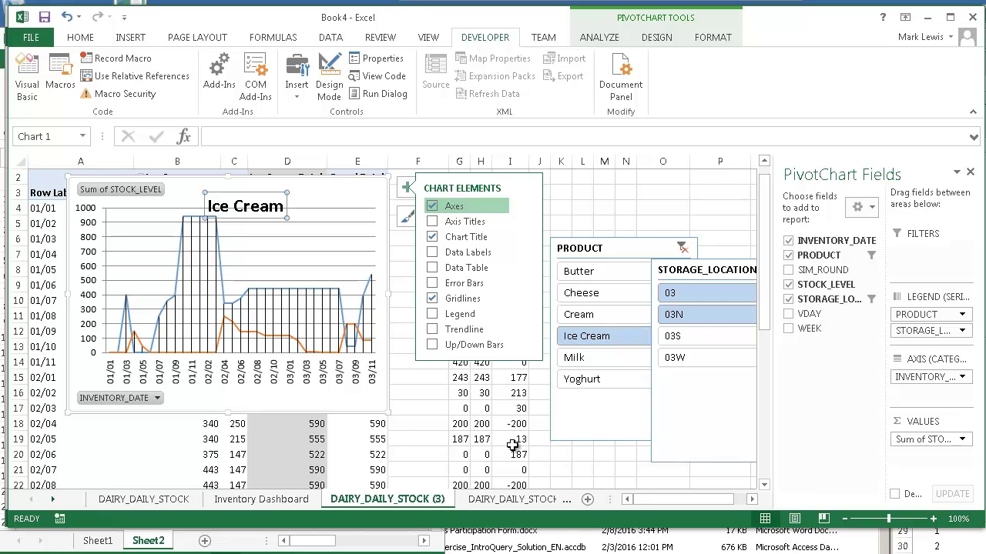
Paste the Ice Cream chart onto the Inventory Dashboard at A16, then return to DAIRY_DAILY_STOCK (3).
click(374, 413)
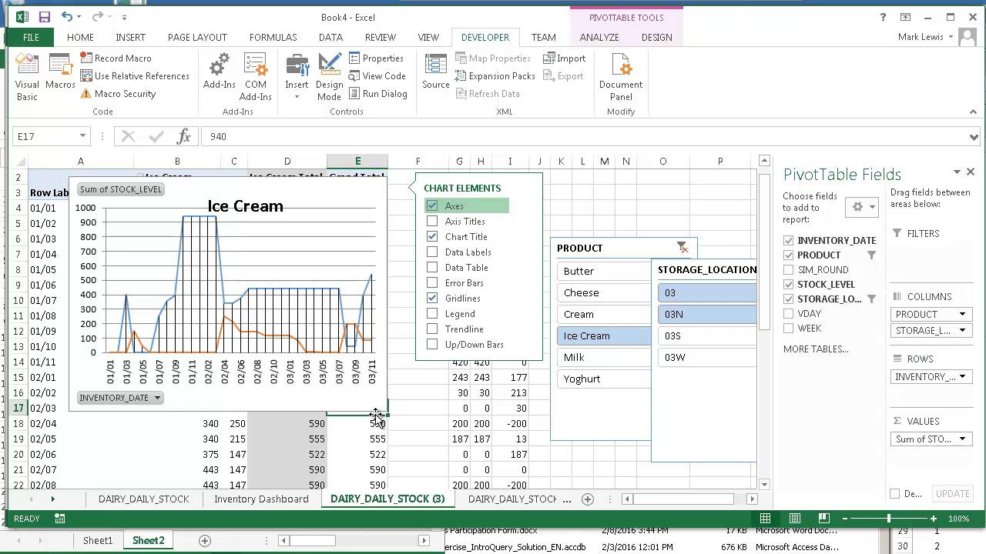
click(368, 409)
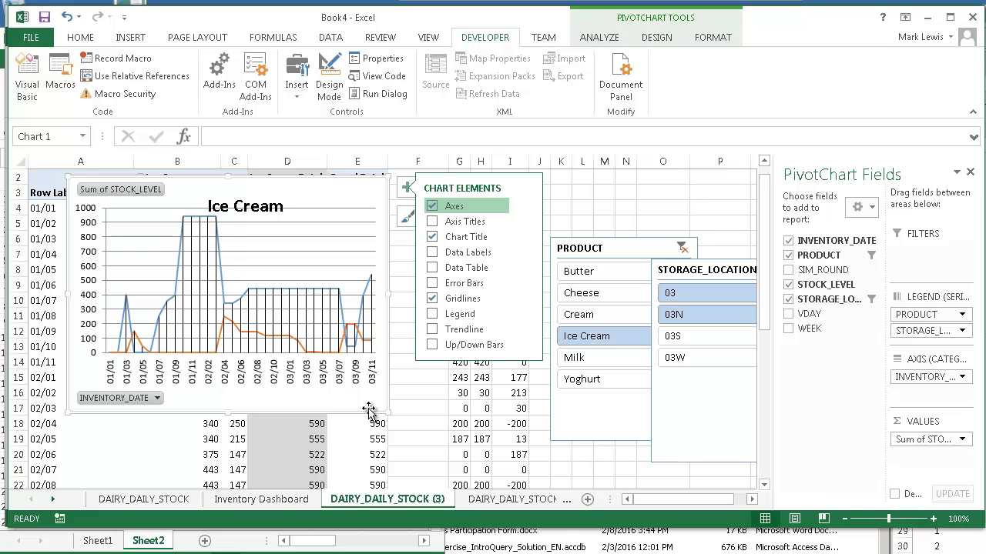
click(275, 501)
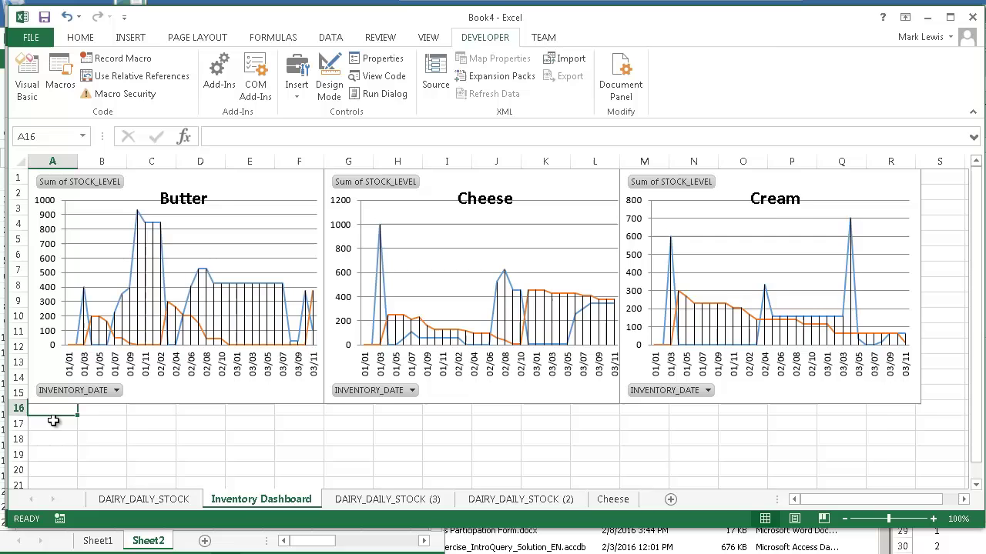
key(ctrl+v)
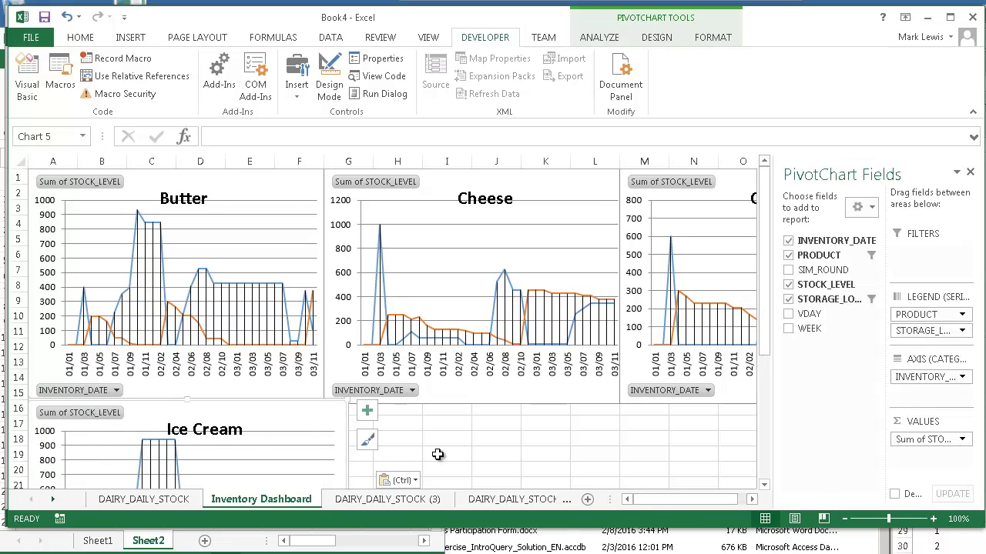
click(387, 499)
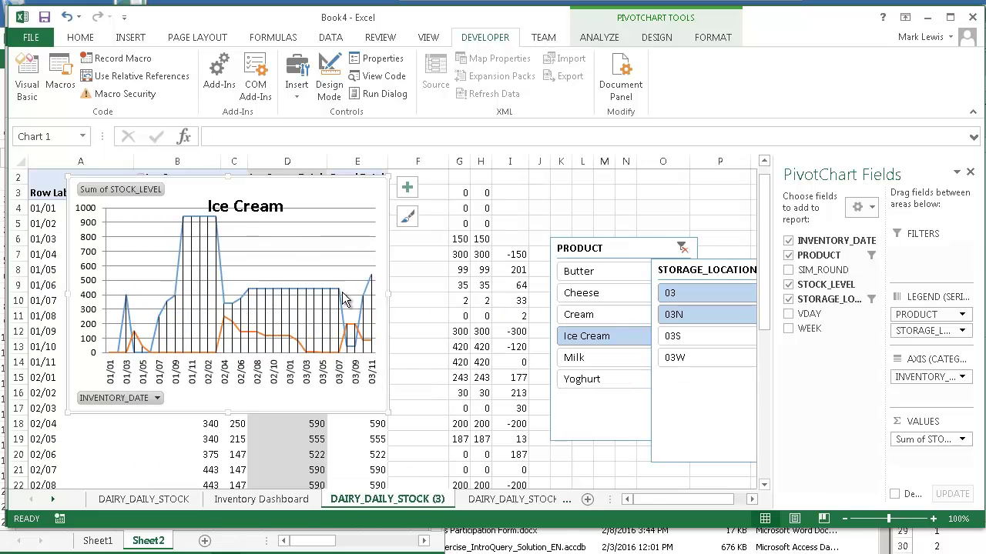
Make a DAIRY_DAILY_STOCK (4) chart sheet with the Copy macro, filtered to Milk and titled 'Milk'.
click(60, 77)
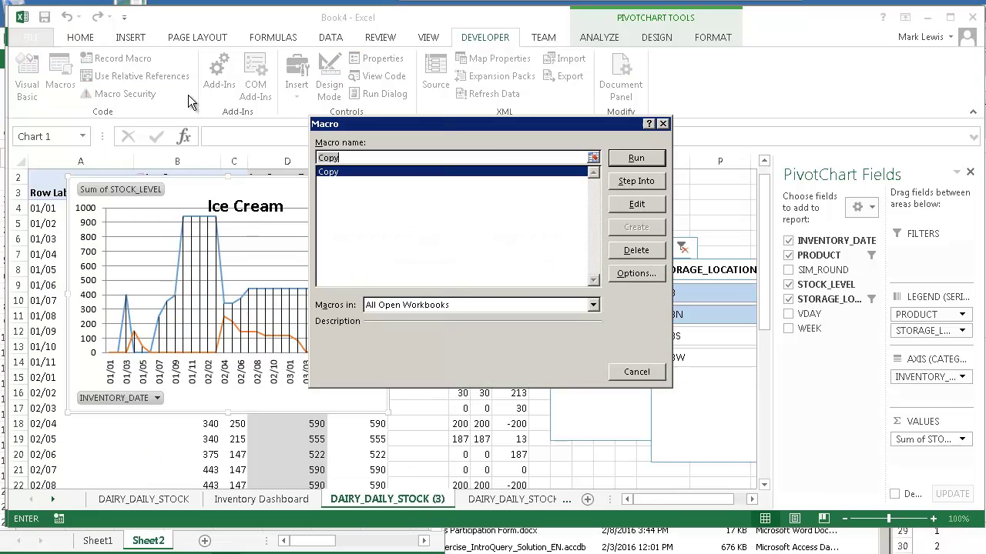
click(633, 162)
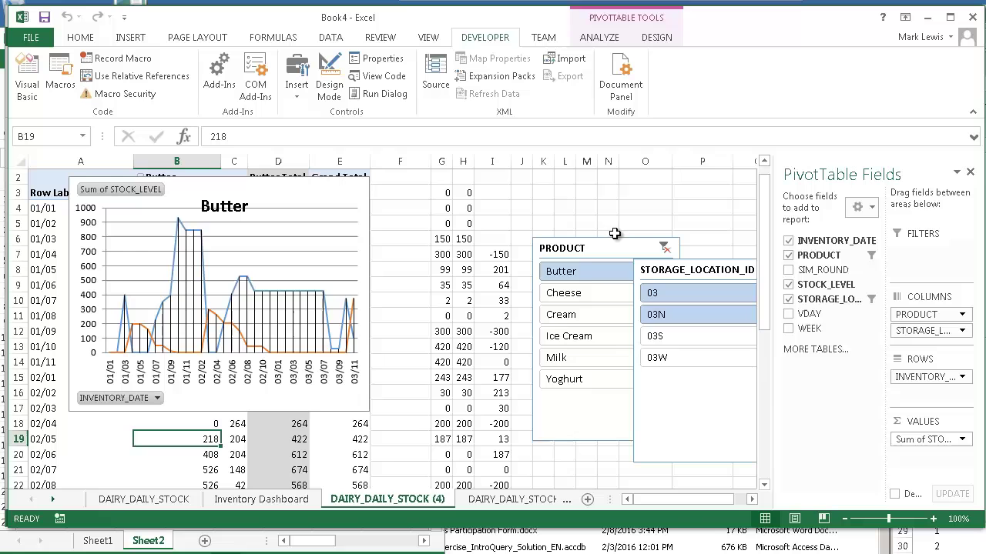
click(602, 357)
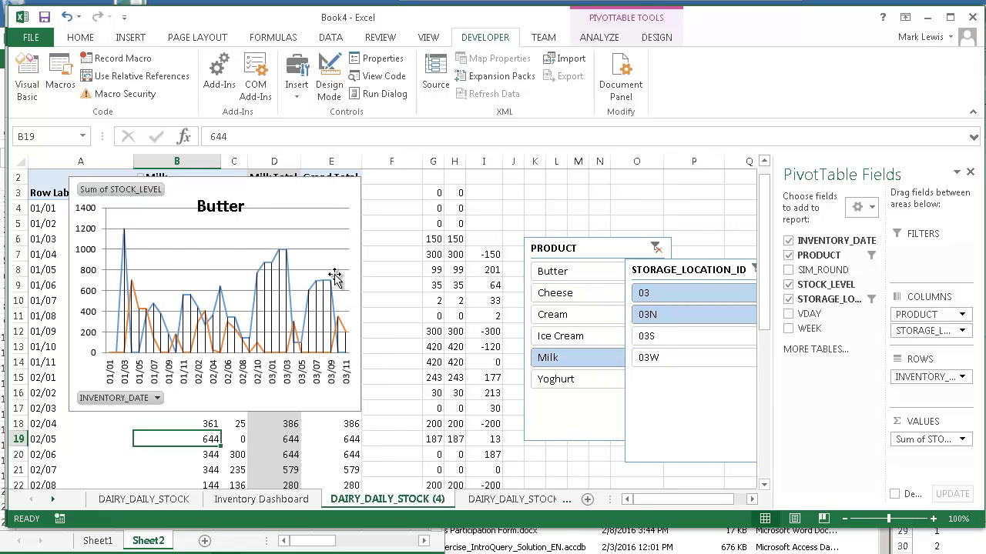
click(223, 207)
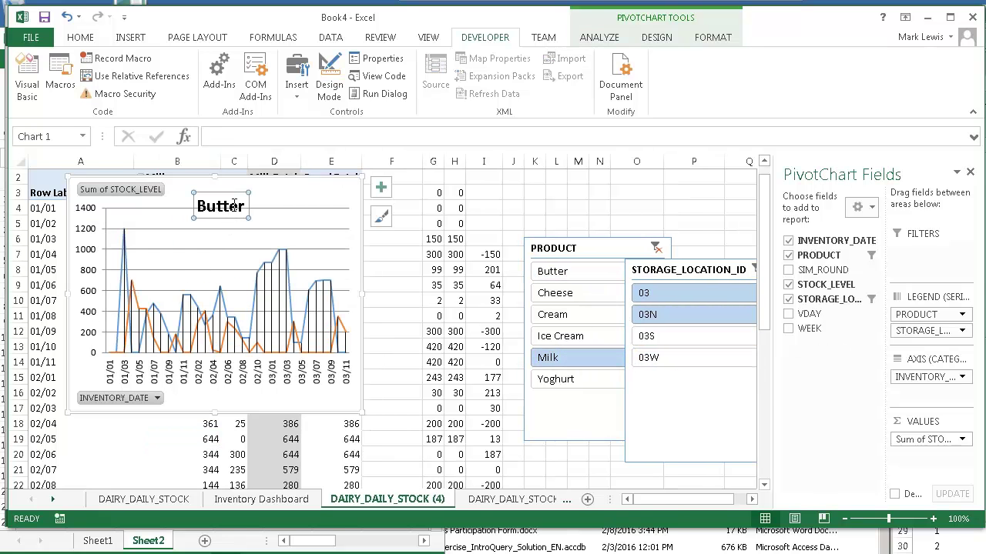
text(Milk)
key(Return)
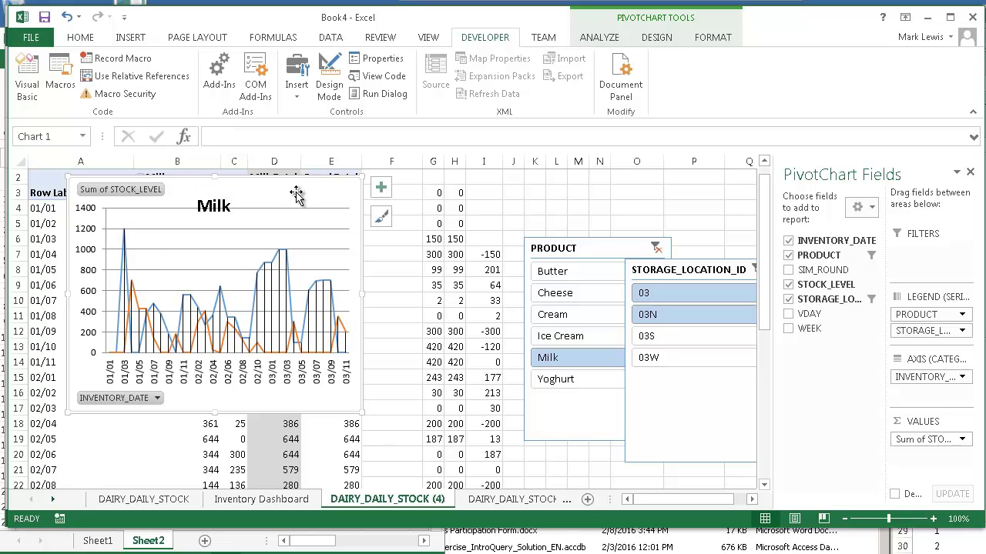
Paste the Milk chart at G16 beside Ice Cream on the dashboard, then return to DAIRY_DAILY_STOCK (3).
click(250, 497)
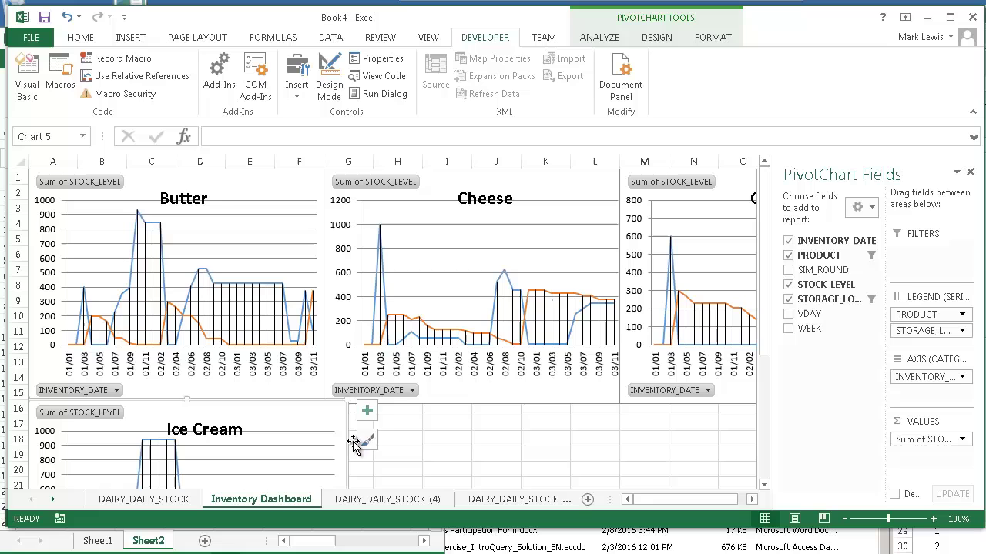
click(351, 412)
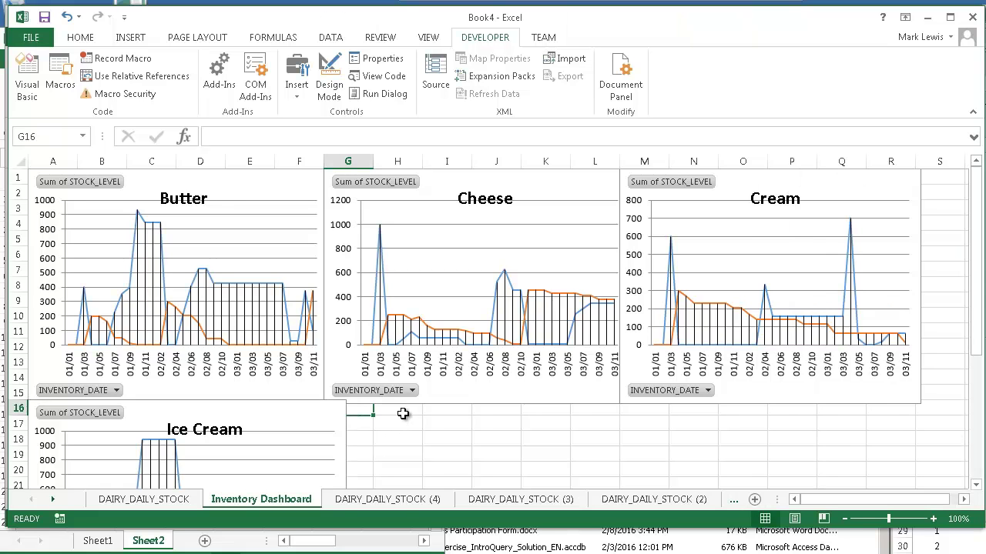
key(ctrl+v)
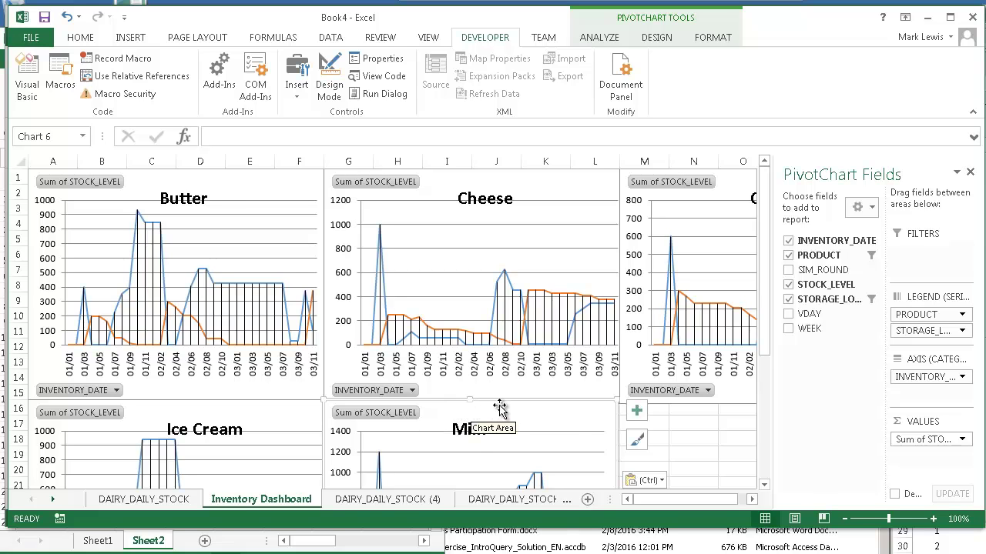
click(663, 412)
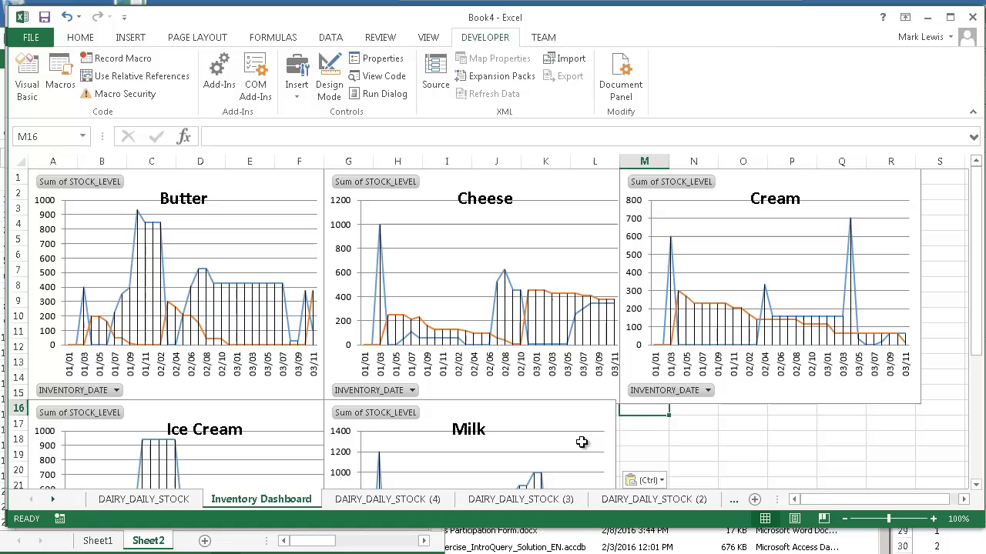
click(520, 499)
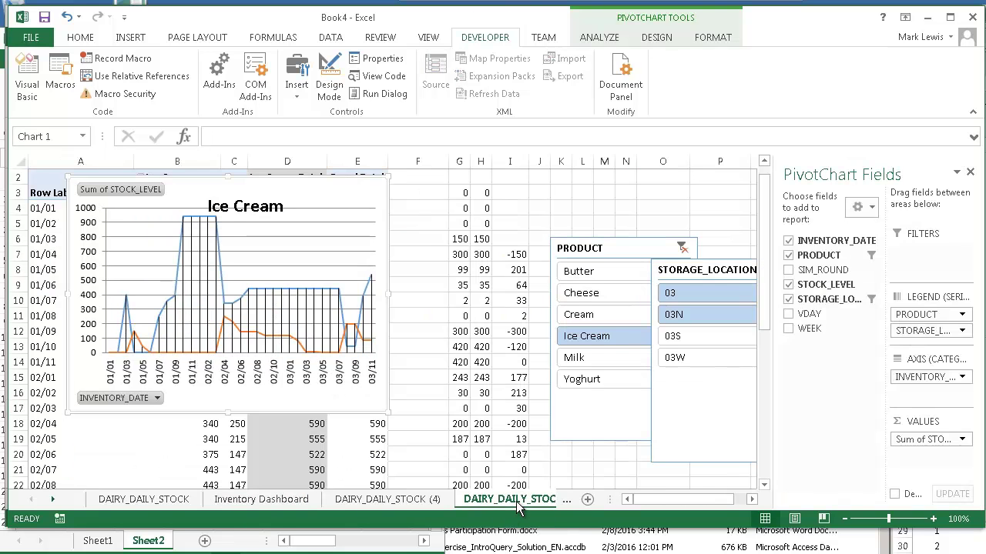
Make a DAIRY_DAILY_STOCK (5) chart sheet with the Copy macro, filtered to Yoghurt and titled 'Yoghurt'.
click(61, 73)
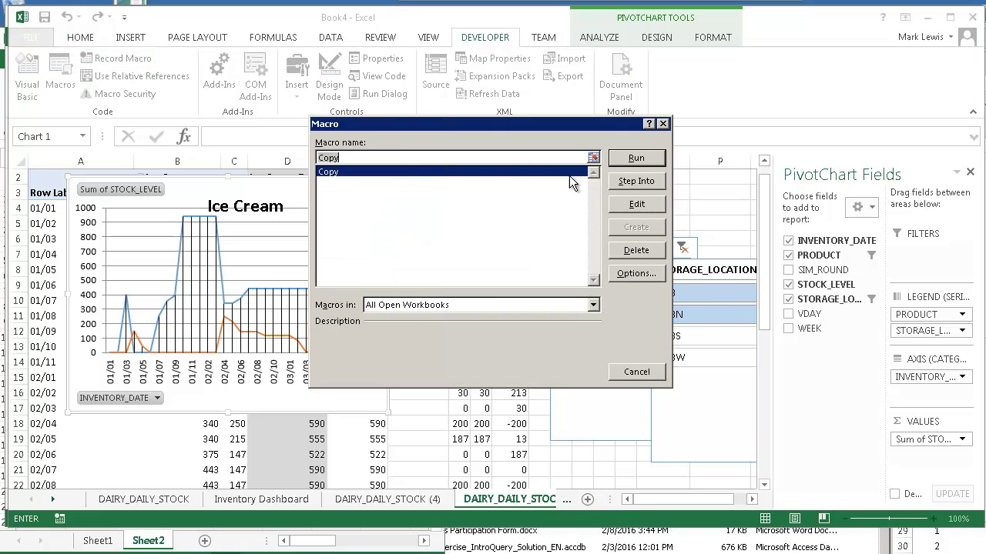
click(636, 158)
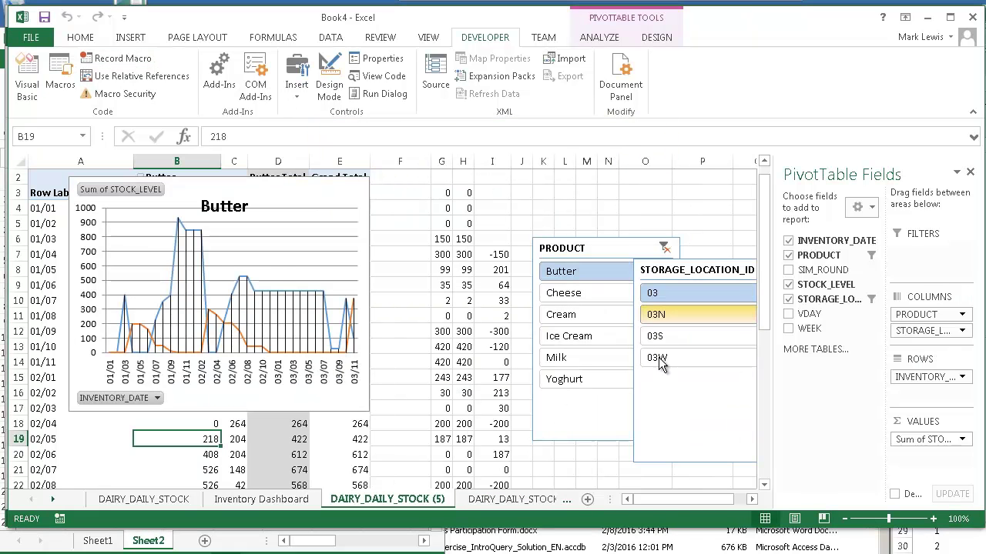
click(564, 378)
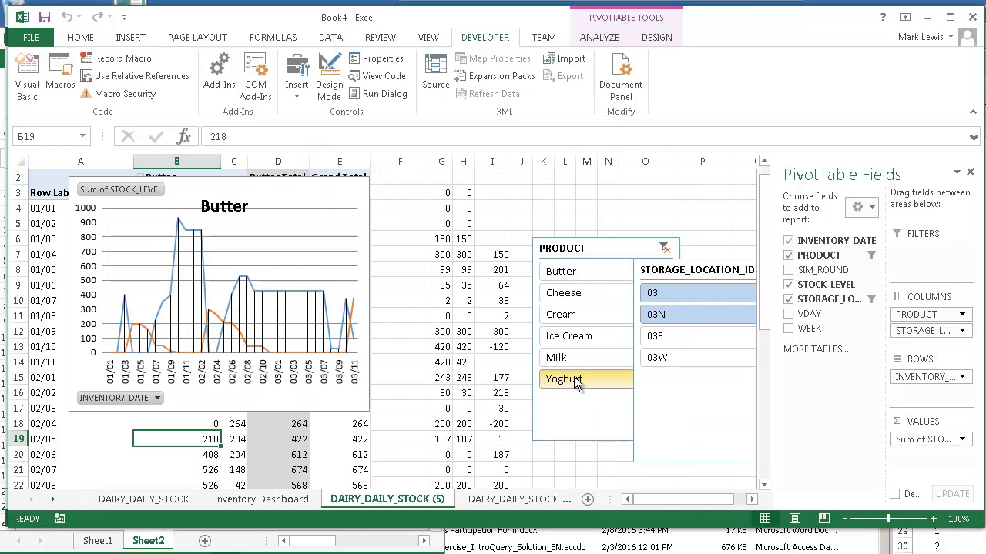
click(248, 207)
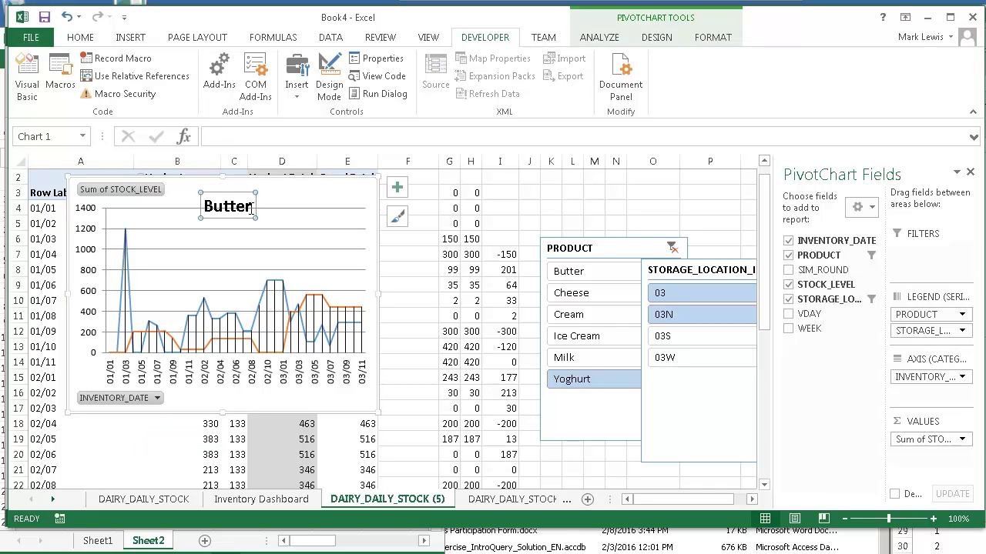
key(ctrl+v)
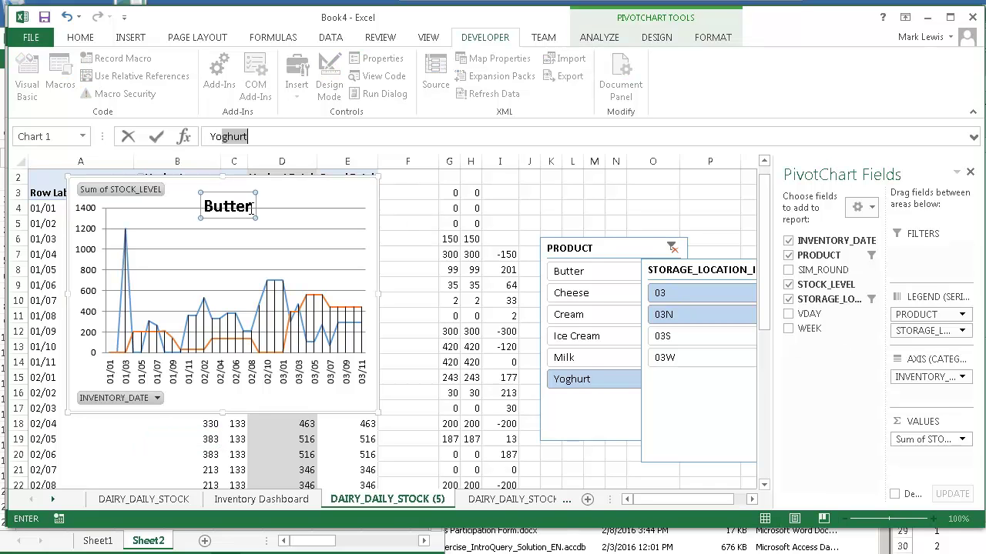
key(Return)
Paste the Yoghurt chart at M16 beside Milk and zoom the dashboard out to 70%.
click(349, 184)
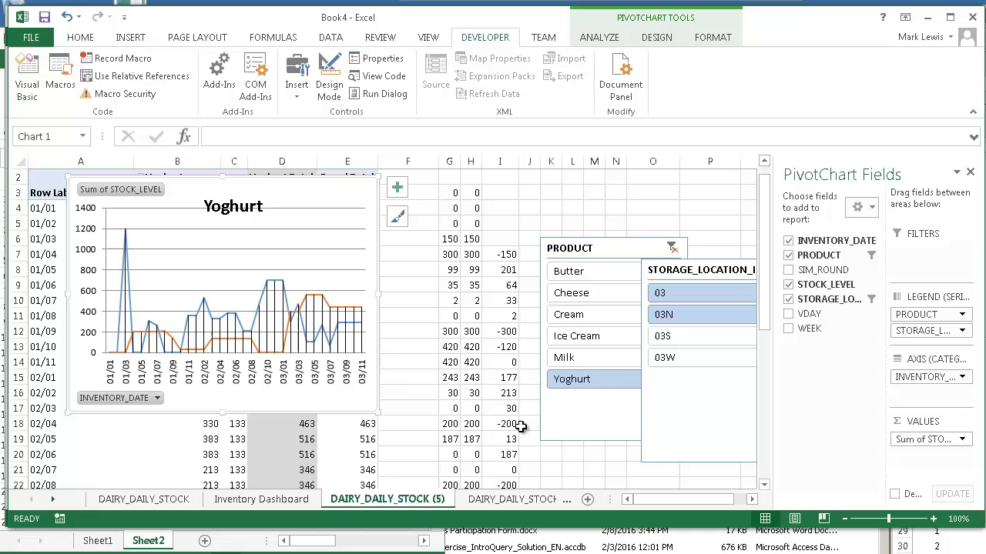
click(226, 501)
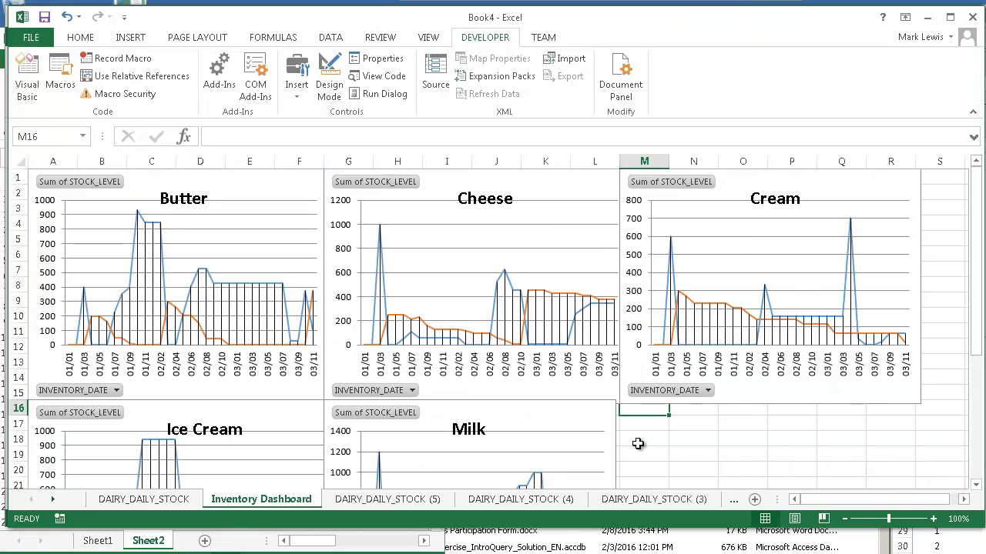
key(ctrl+v)
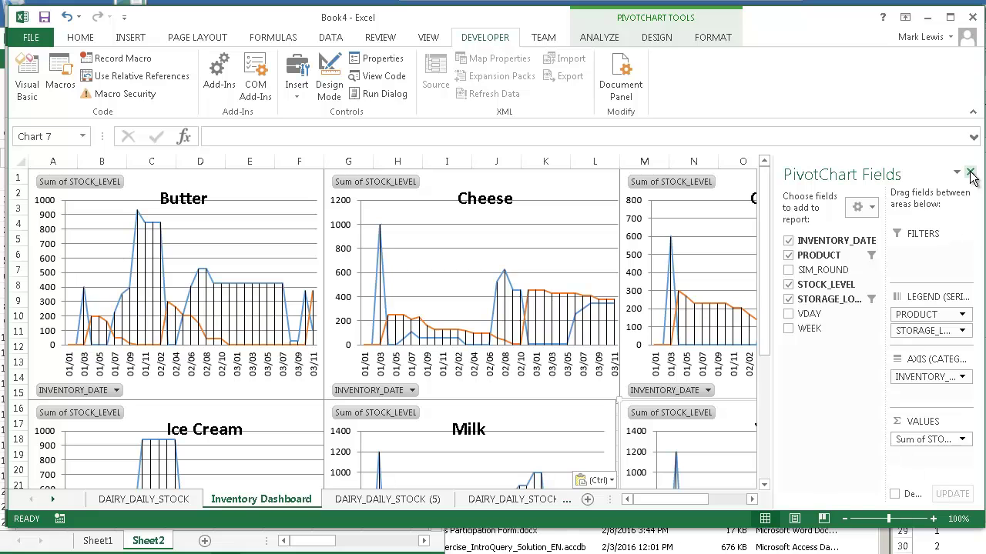
click(594, 161)
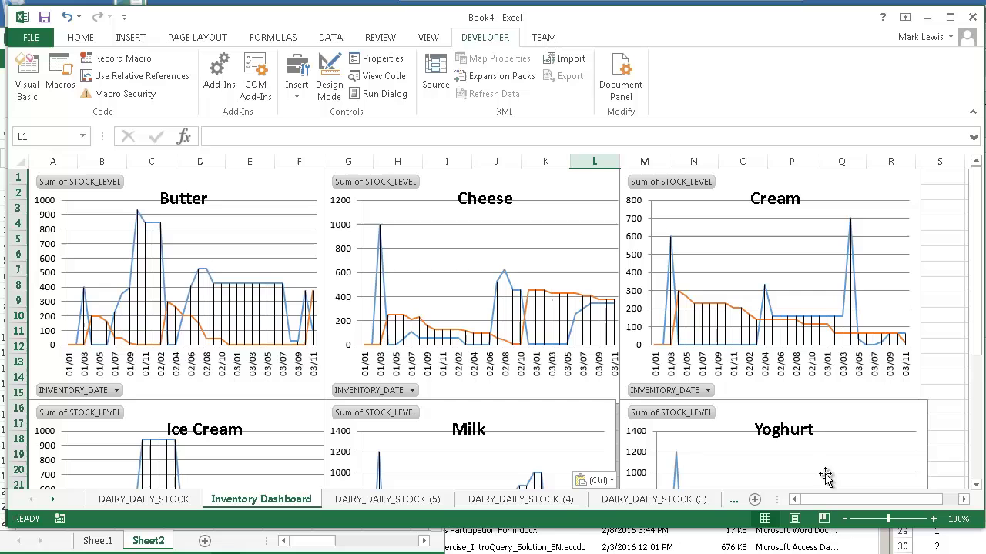
click(844, 519)
click(845, 519)
click(845, 519)
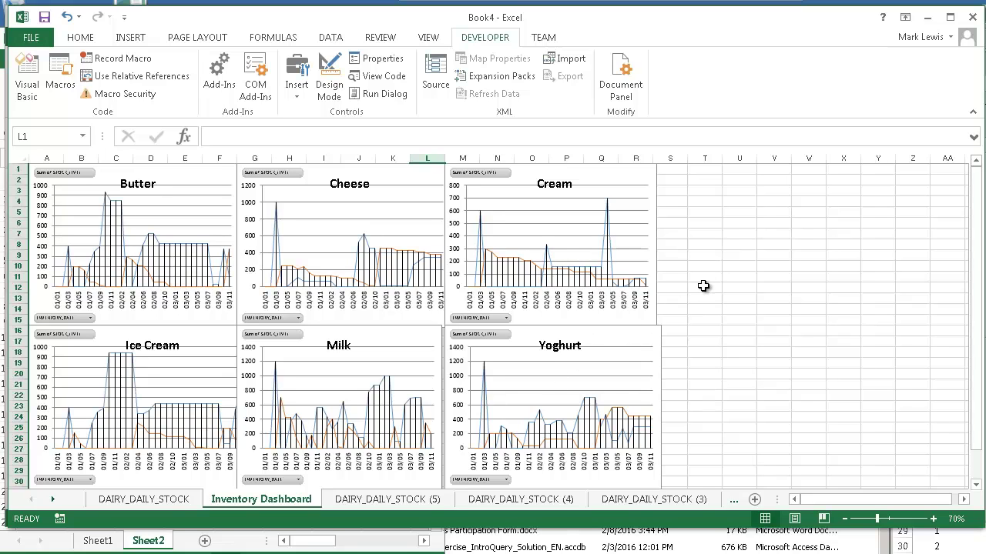
Copy the STORAGE_LOCATION_ID slicer (03, 03N selected) from DAIRY_DAILY_STOCK (5) to cell S2 on the dashboard.
click(378, 499)
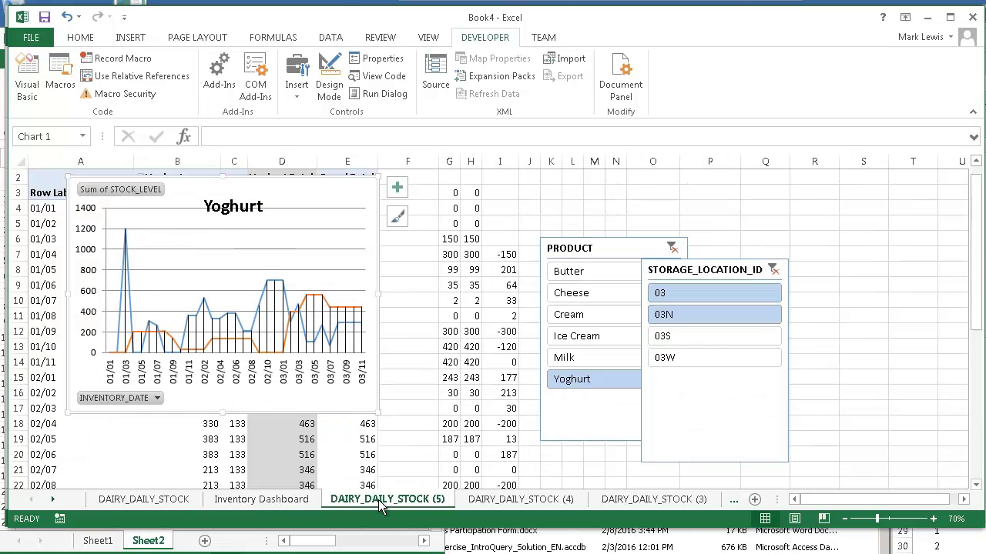
click(716, 267)
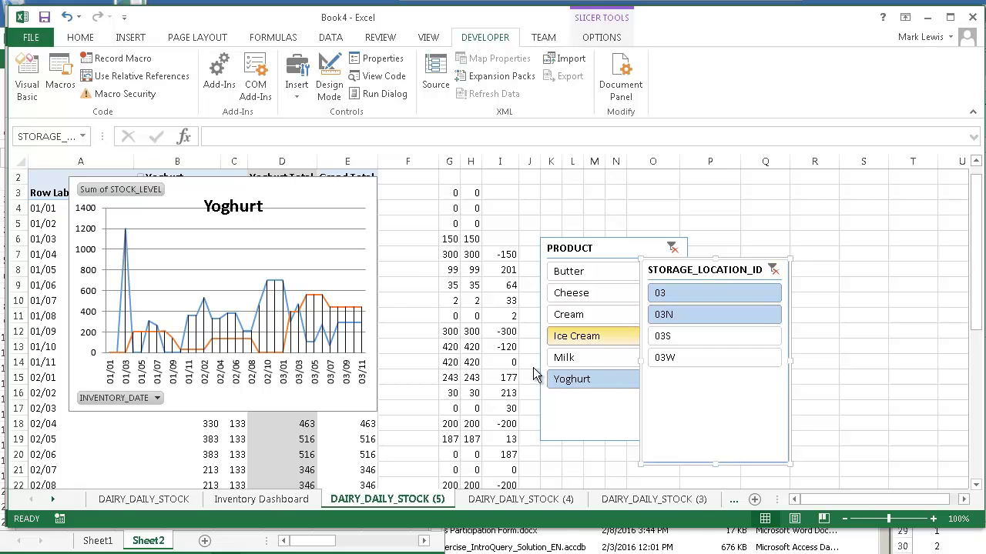
click(273, 502)
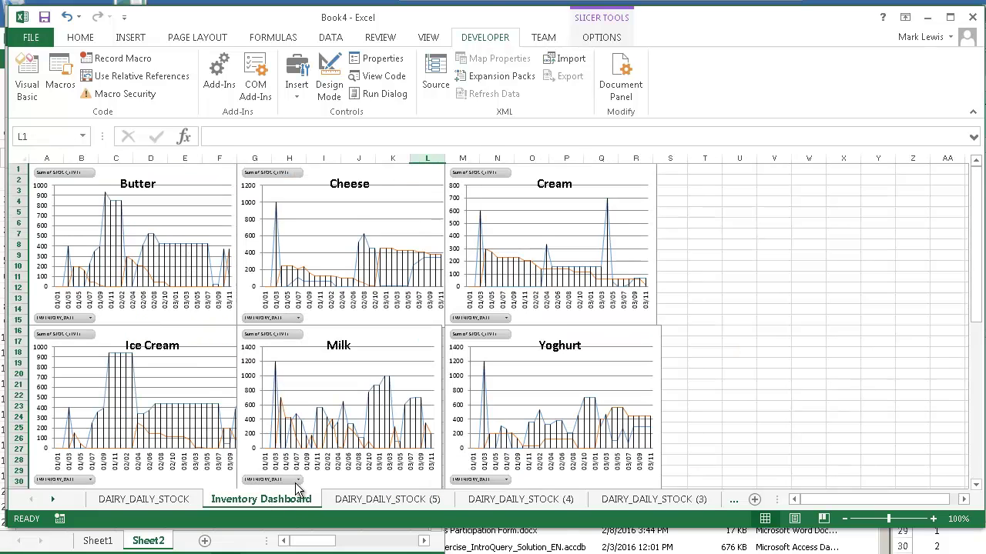
click(672, 185)
key(ctrl+v)
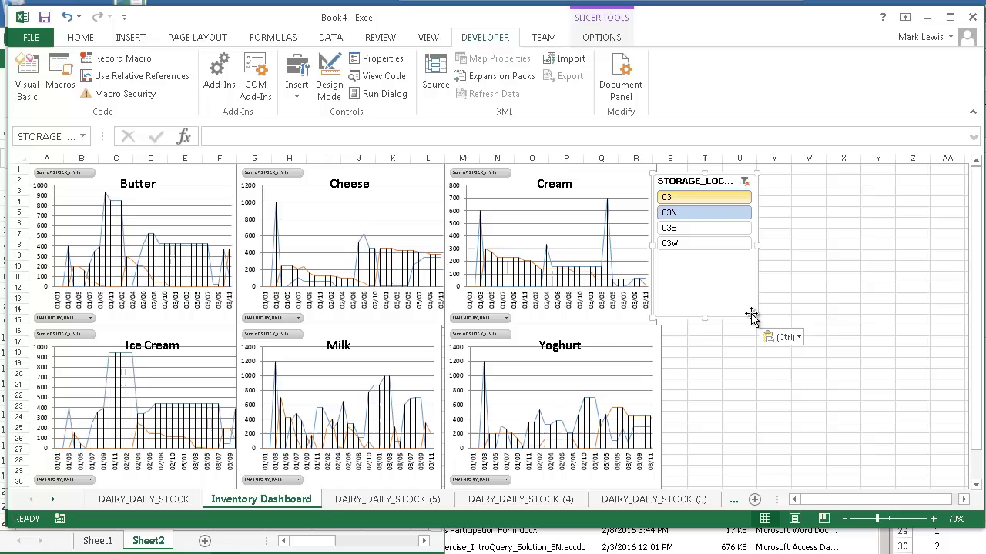
Connect the dashboard slicer to every PivotTable2, including Cheese and each DAIRY_DAILY_STOCK sheet.
right_click(690, 182)
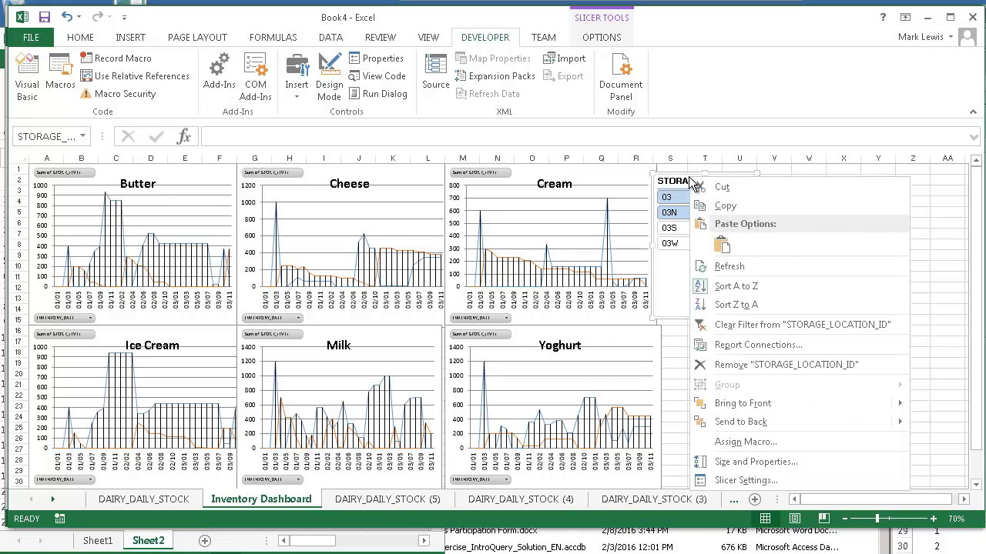
click(741, 346)
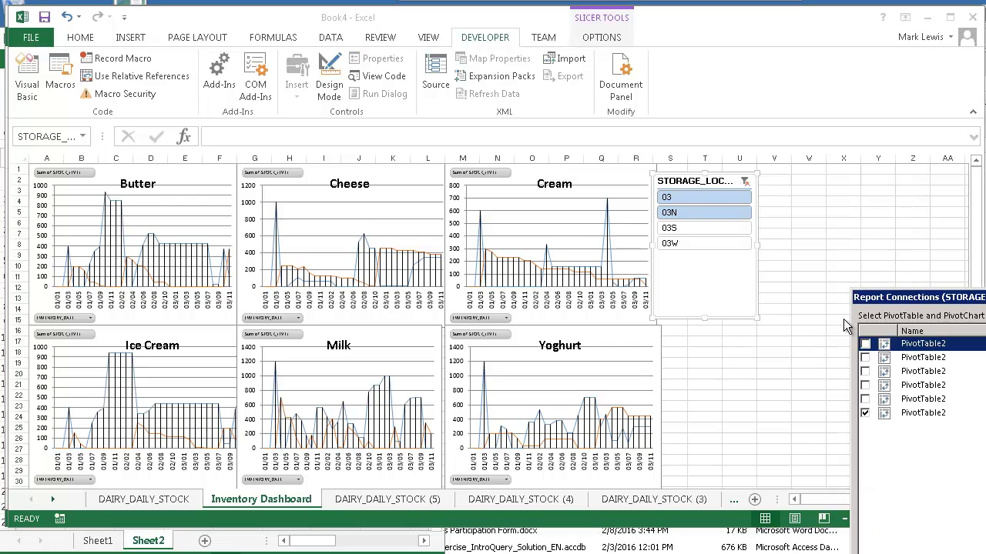
drag(905, 297, 468, 164)
drag(593, 164, 525, 161)
click(359, 205)
click(359, 219)
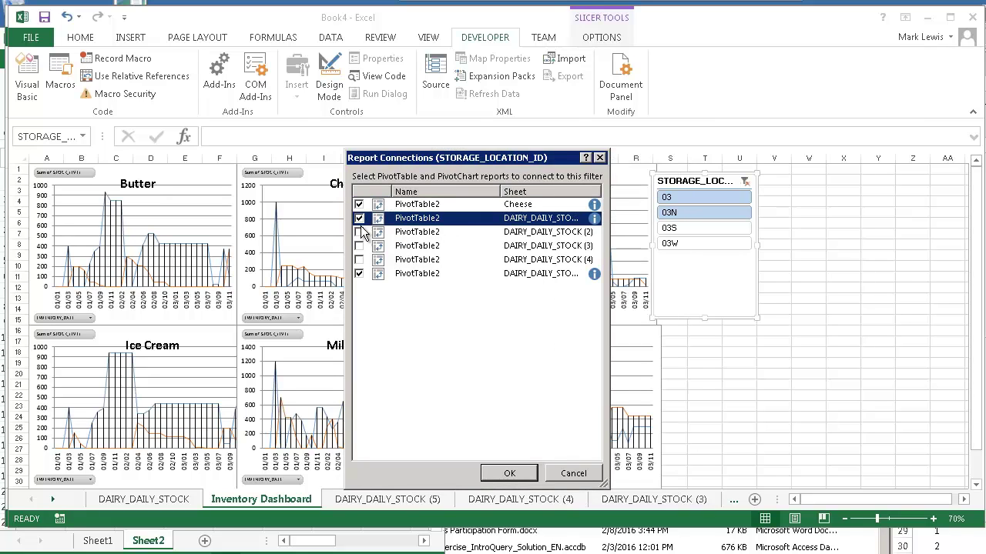
click(360, 233)
click(360, 246)
click(358, 260)
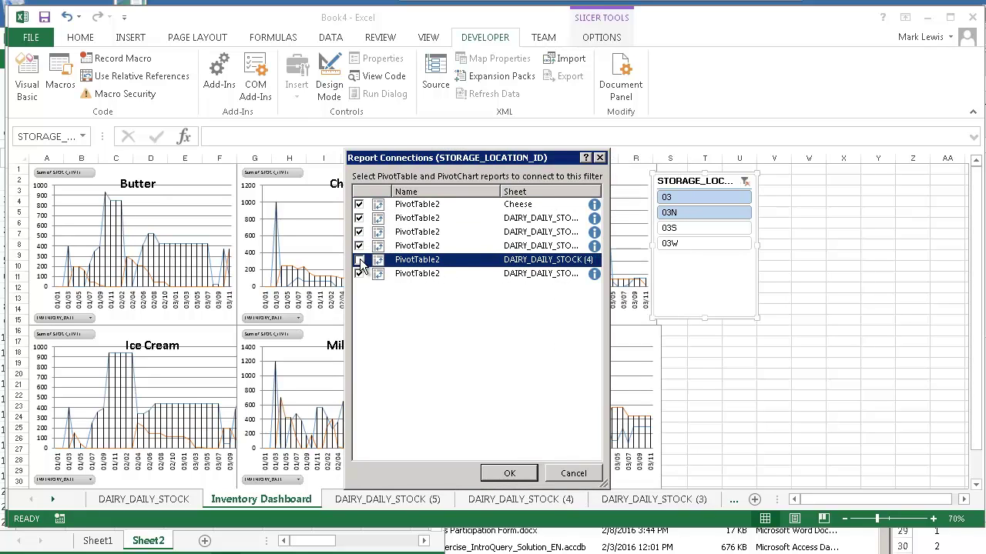
click(509, 474)
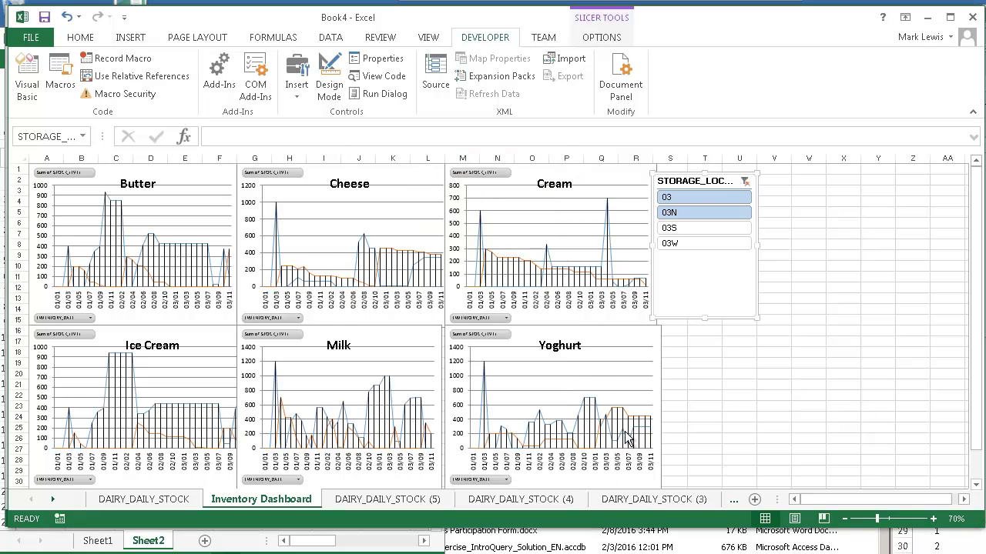
Try several storage-location combinations in the slicer, finishing with 03 and 03S selected.
click(701, 226)
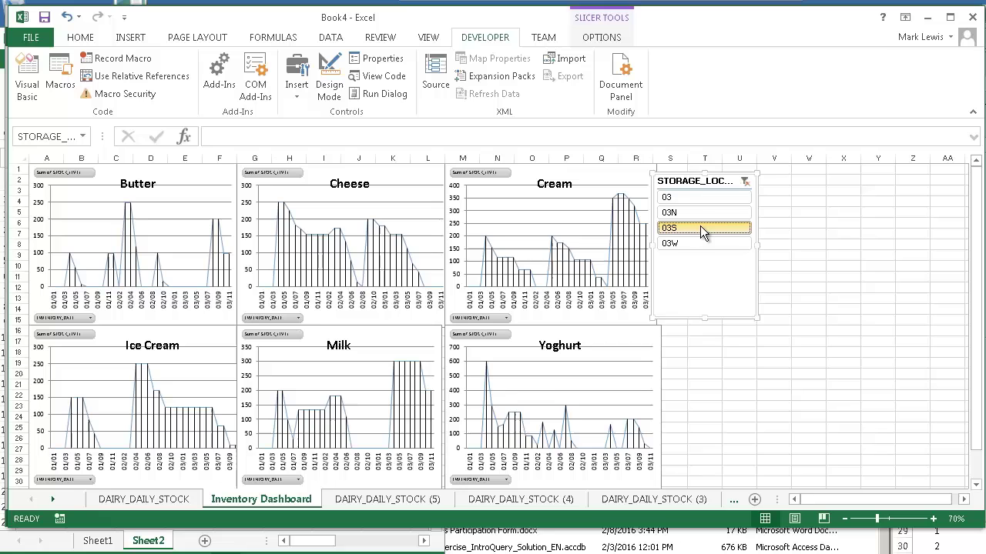
ctrl+click(699, 196)
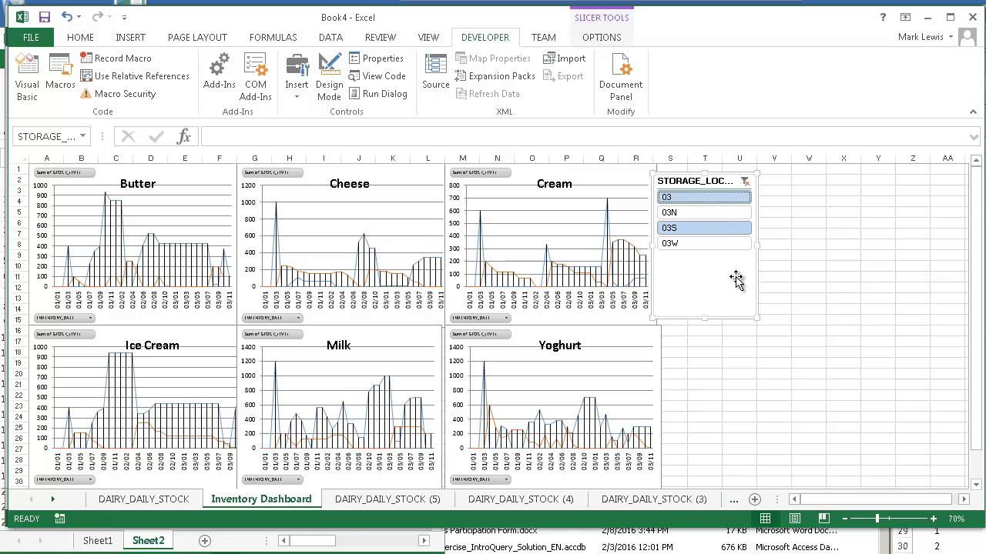
ctrl+click(701, 244)
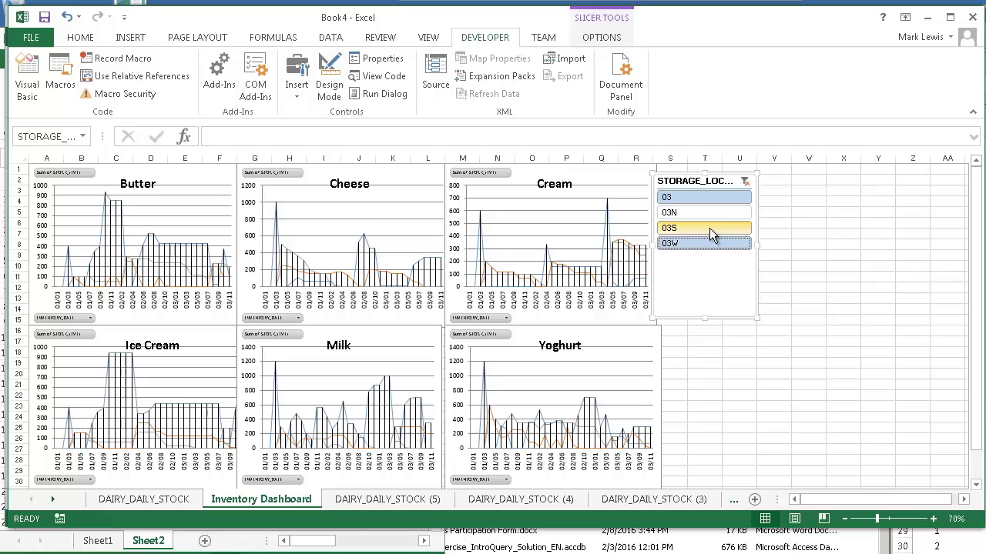
ctrl+click(709, 228)
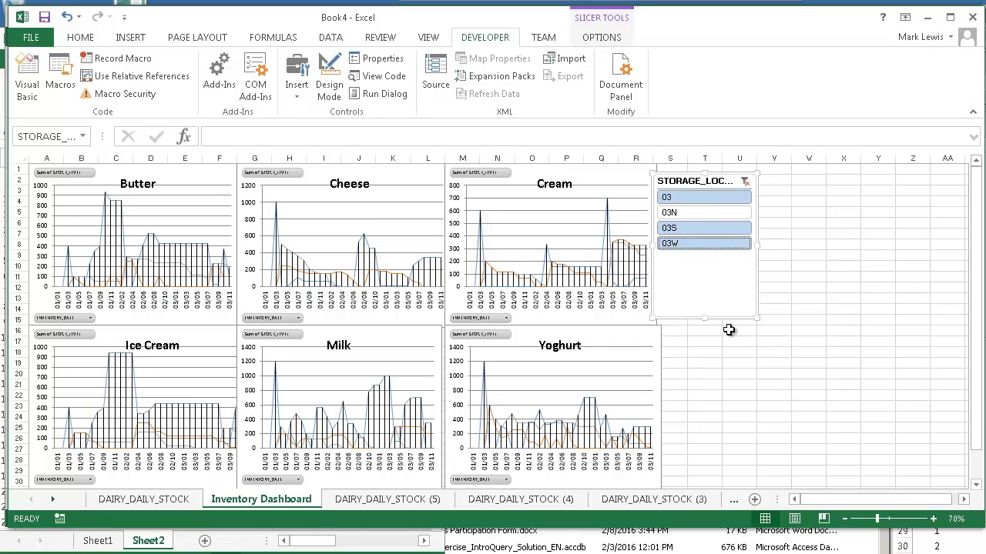
ctrl+click(700, 214)
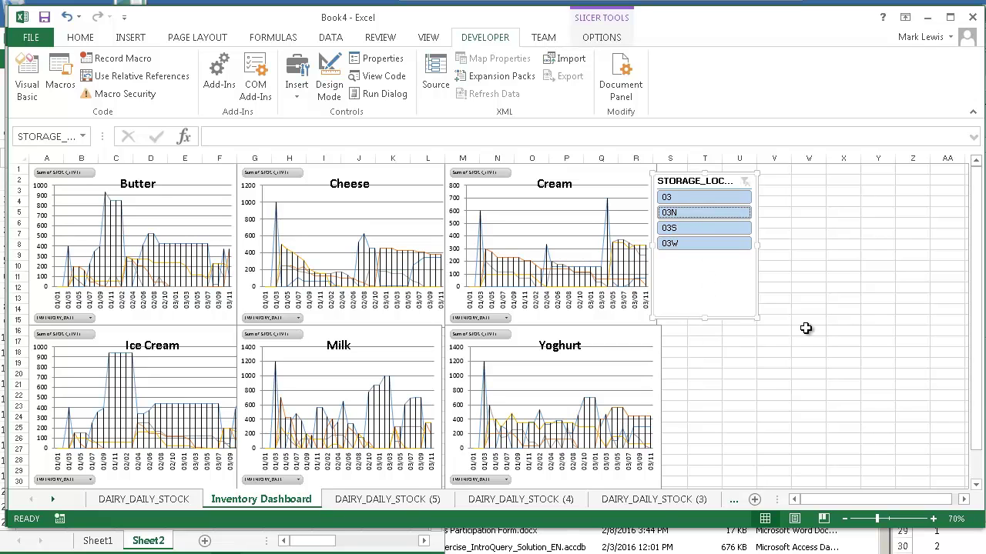
click(702, 198)
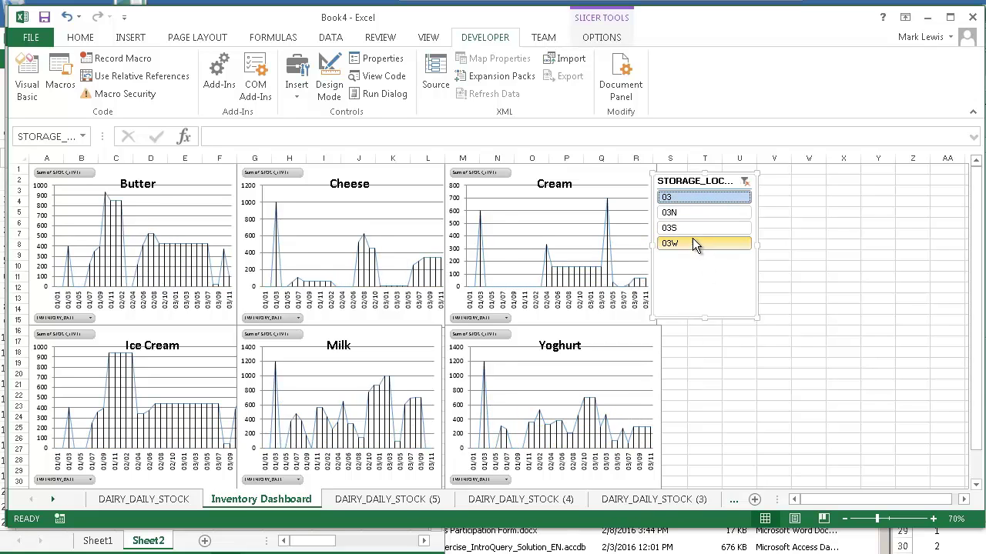
ctrl+click(696, 228)
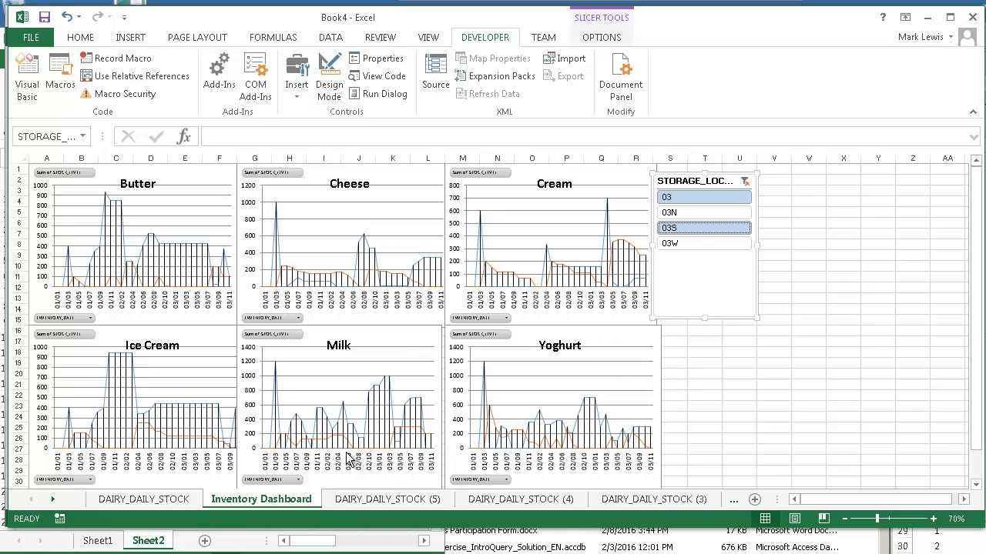
Hide all DAIRY_DAILY_STOCK sheets and the Cheese sheet, leaving only Inventory Dashboard visible.
click(348, 499)
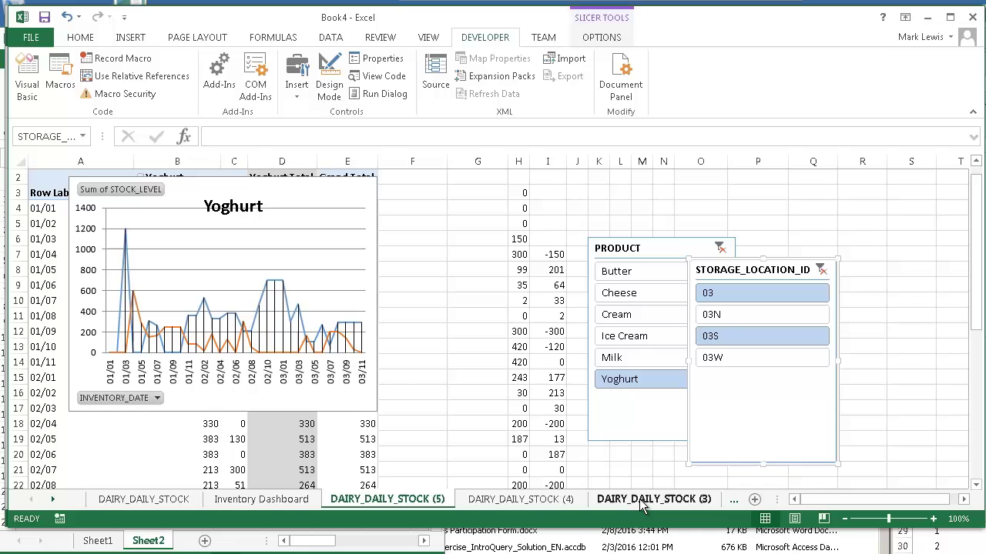
shift+click(641, 499)
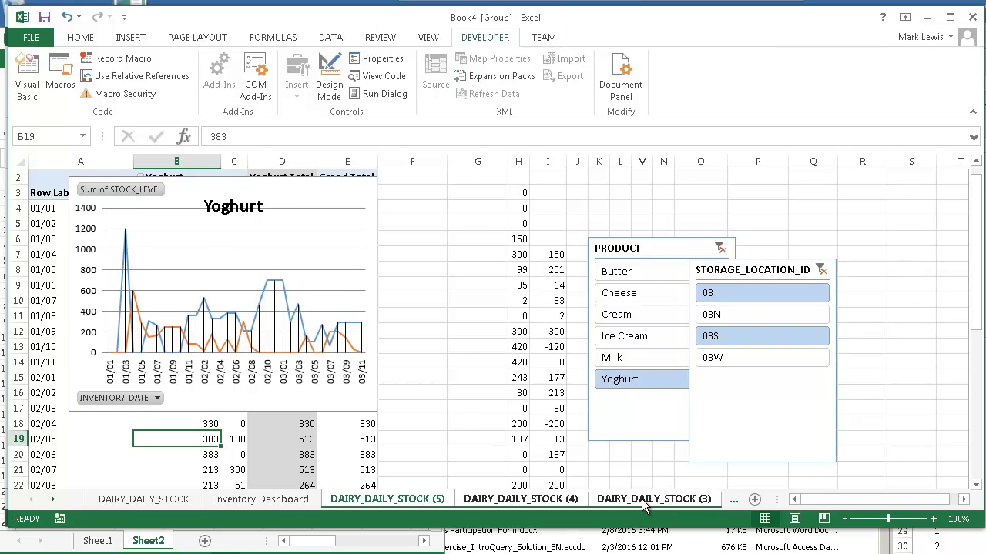
right_click(642, 499)
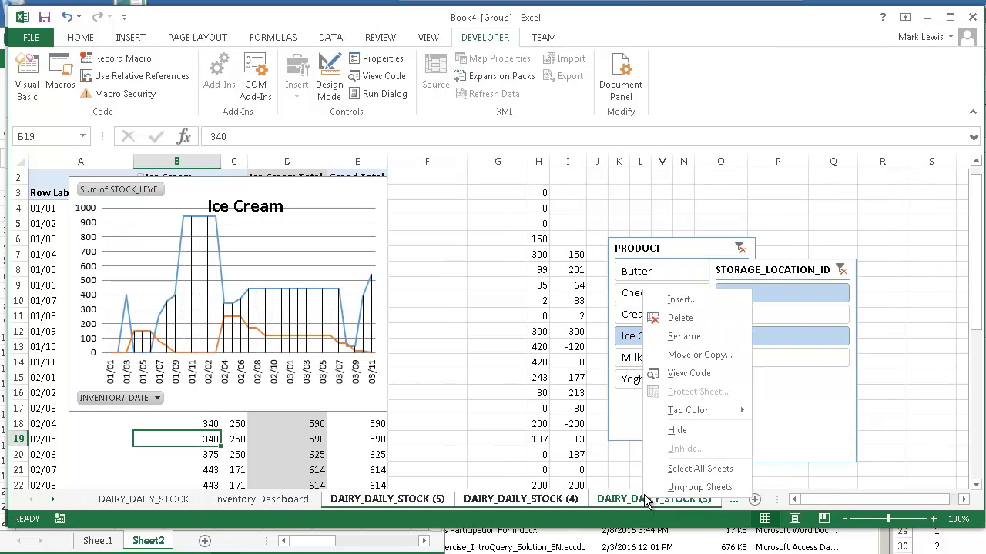
click(675, 432)
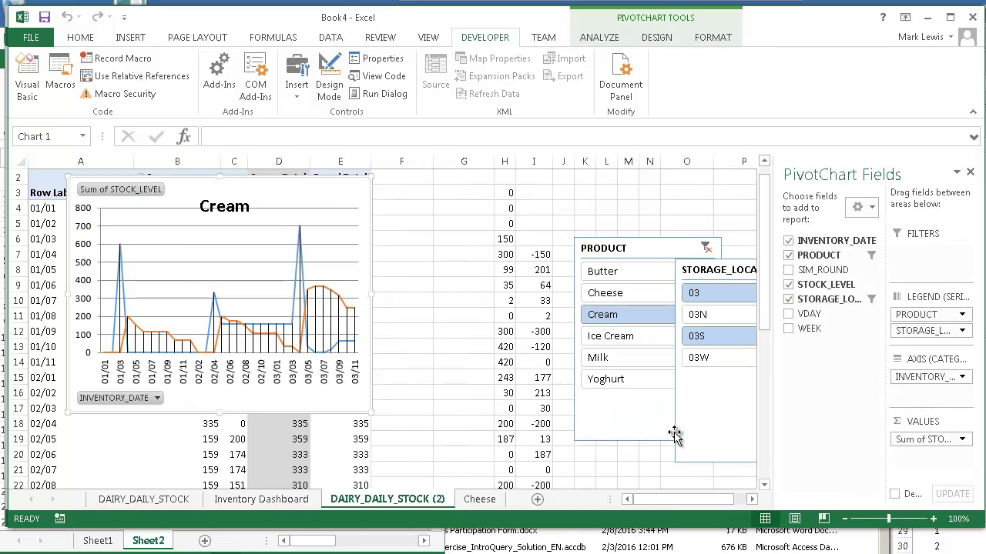
shift+click(480, 501)
right_click(479, 499)
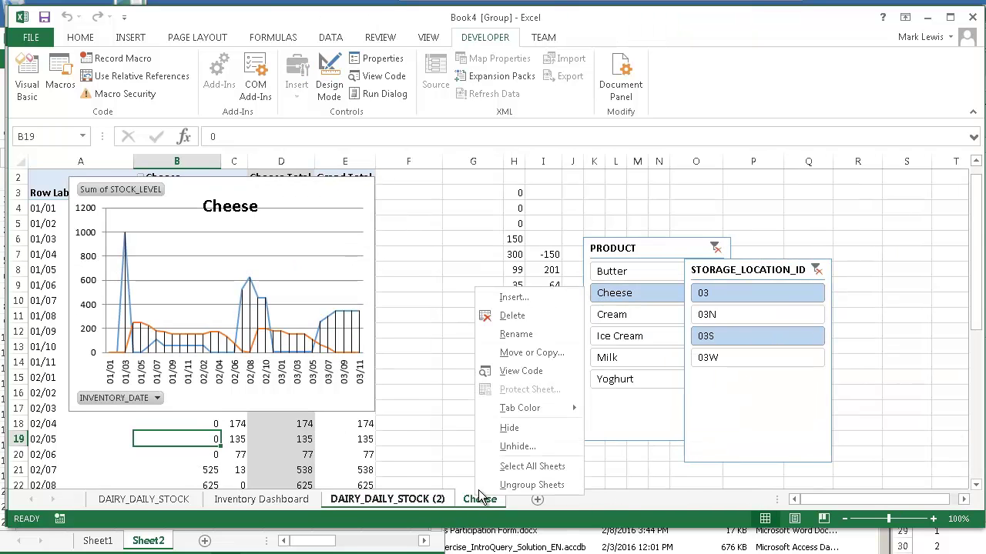
click(509, 428)
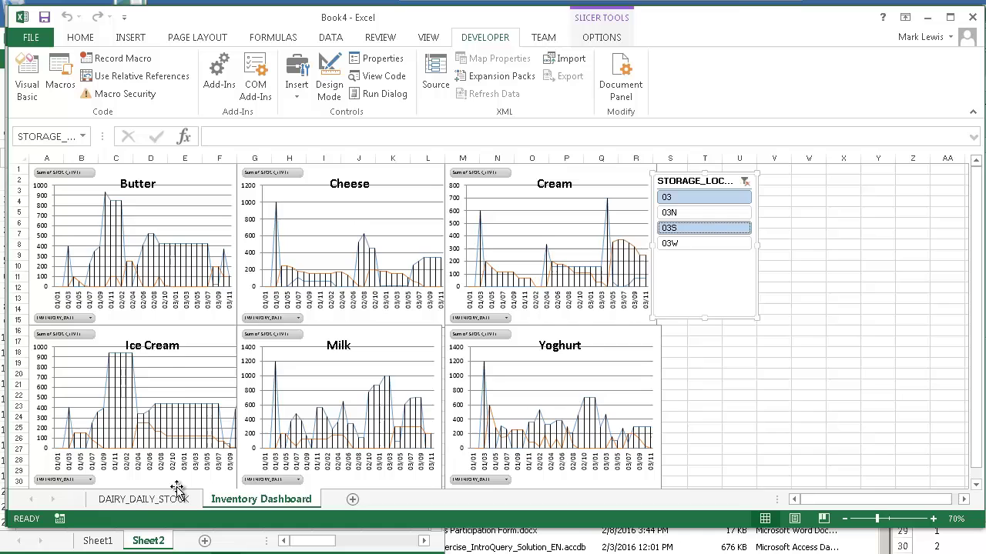
right_click(154, 500)
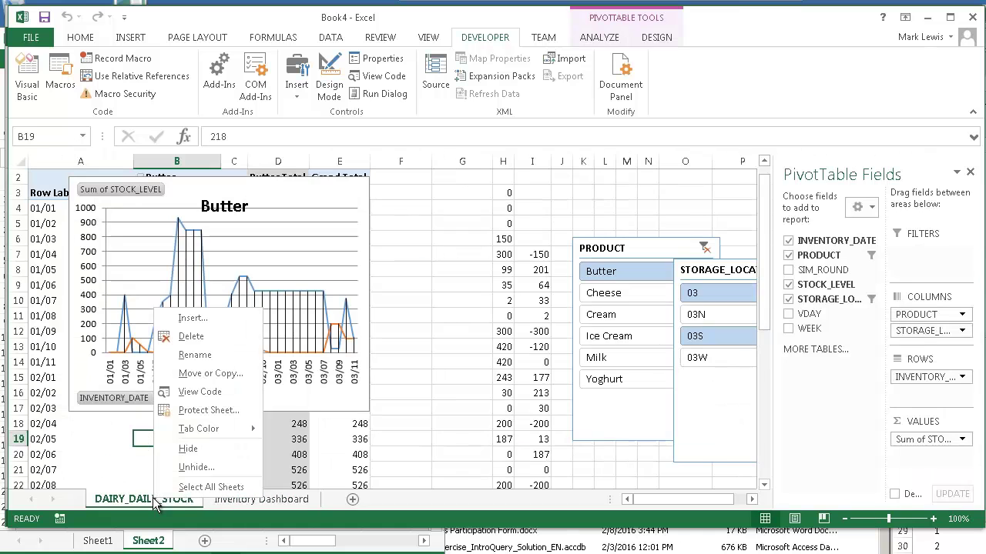
click(189, 449)
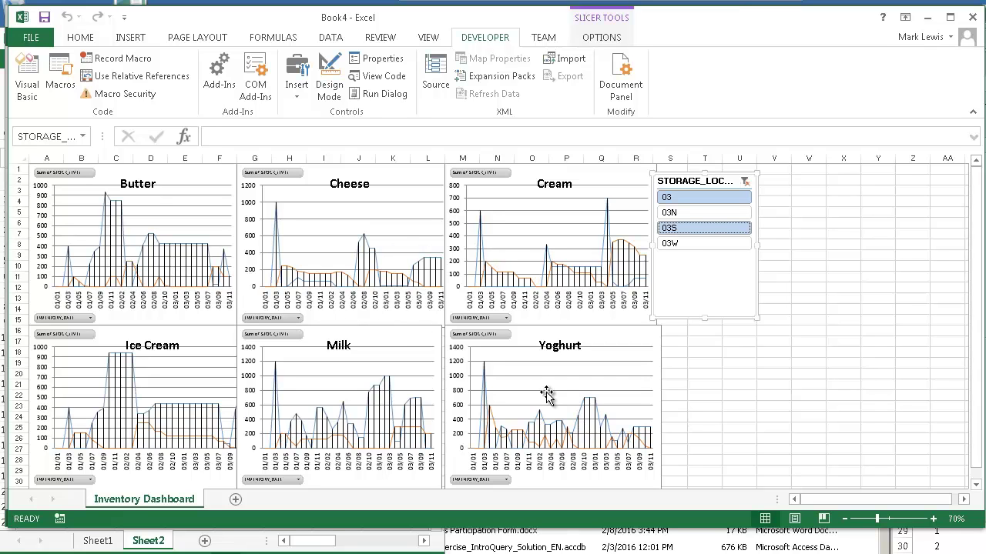
Draw a rectangle across the Cheese chart spanning roughly the 100–200 stock level.
click(131, 41)
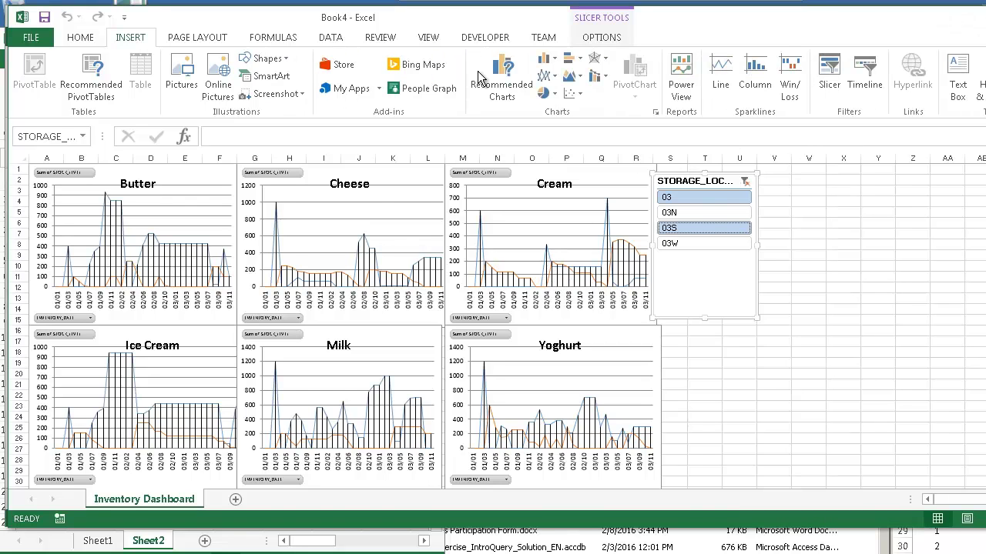
click(283, 60)
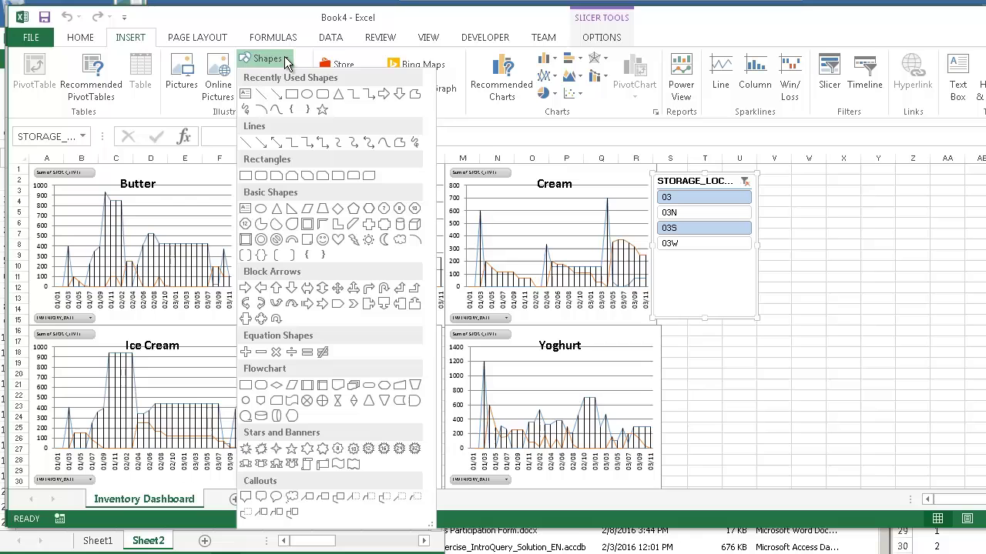
click(292, 99)
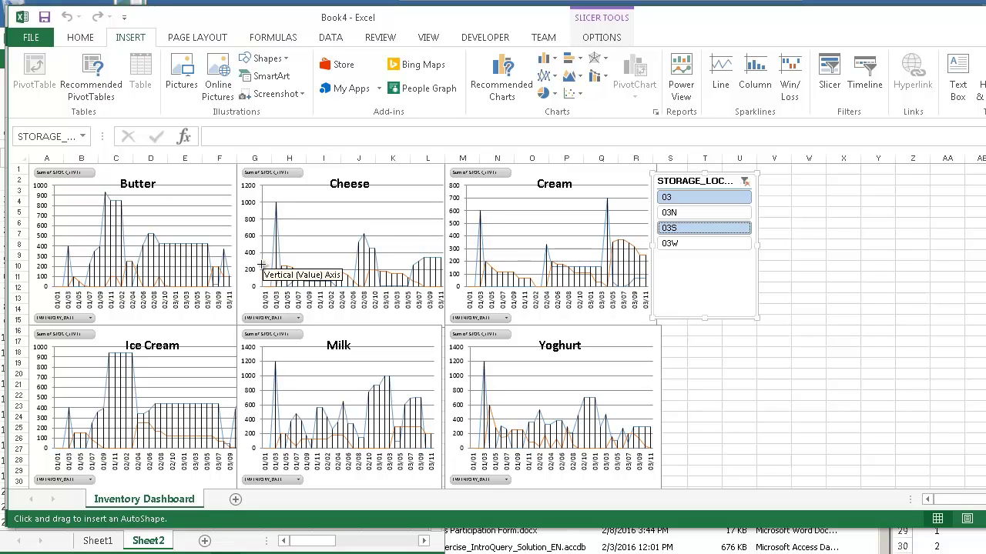
drag(261, 266, 444, 278)
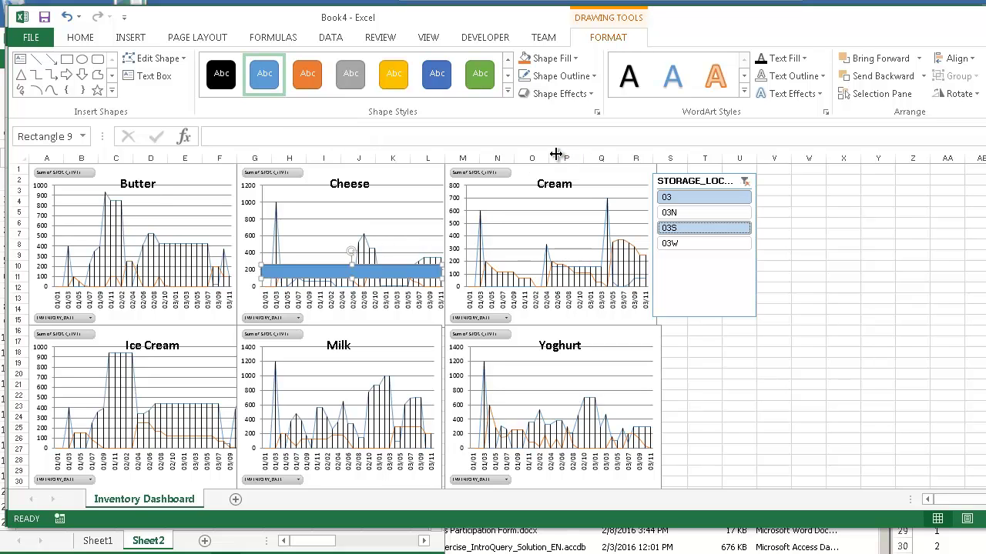
Give the Cheese band no outline and a transparent light-blue fill so chart lines show through.
click(593, 77)
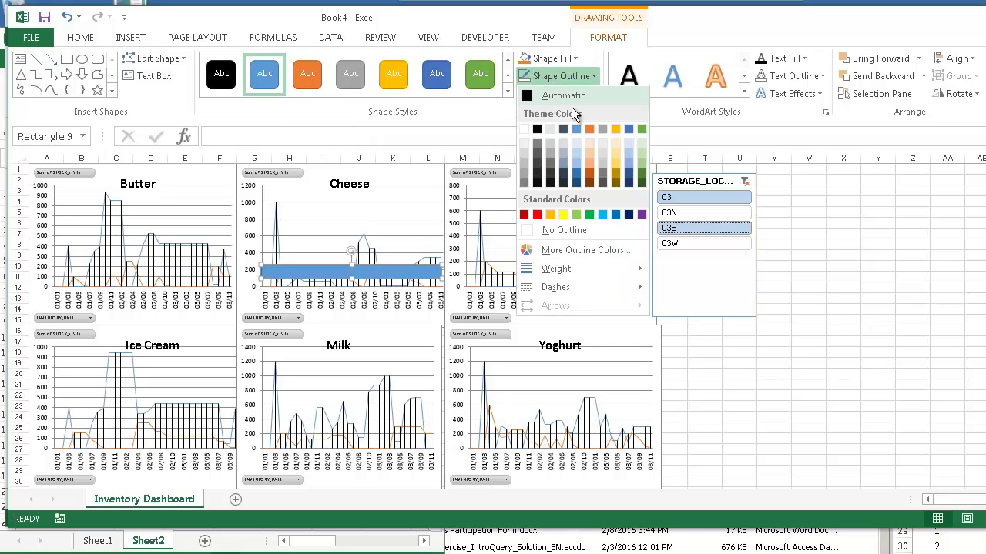
click(528, 229)
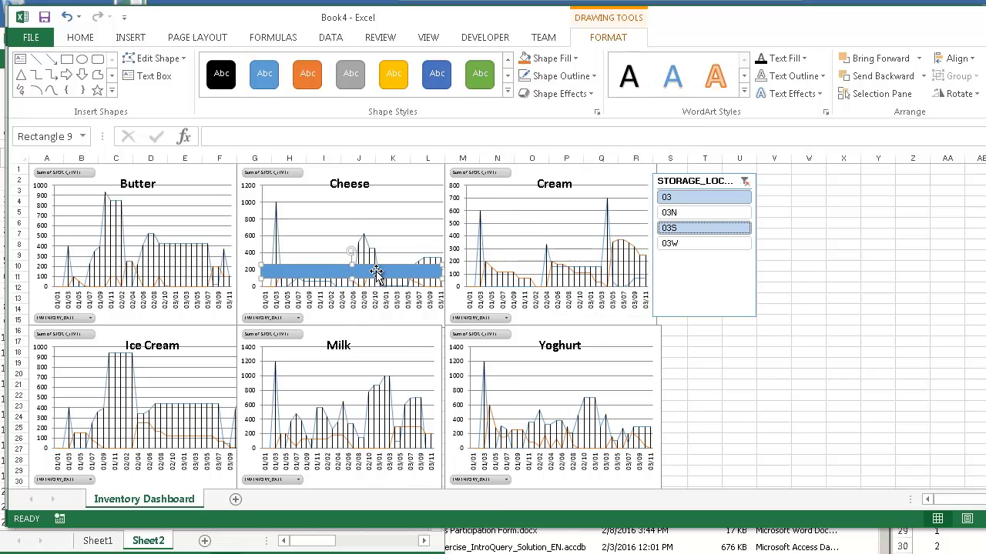
right_click(375, 271)
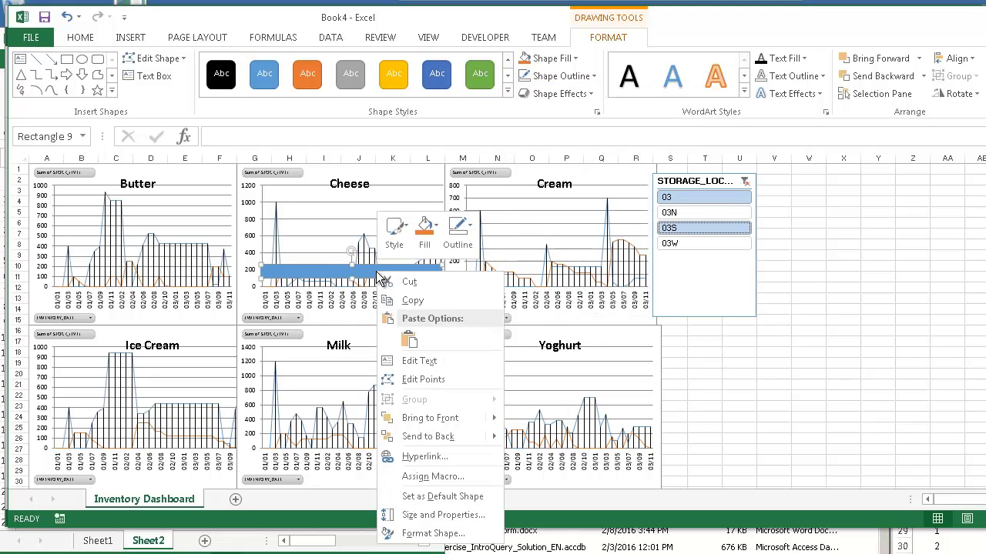
click(429, 533)
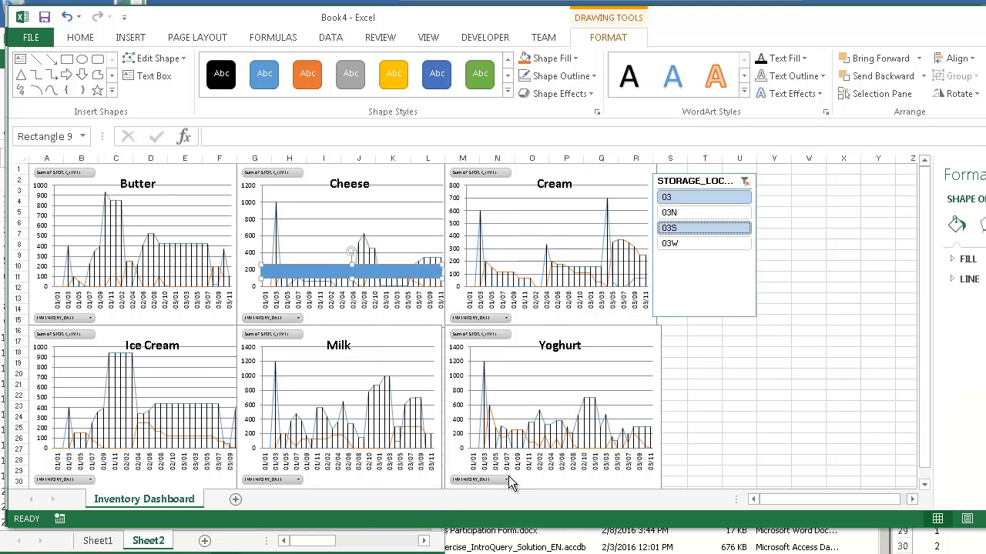
click(962, 259)
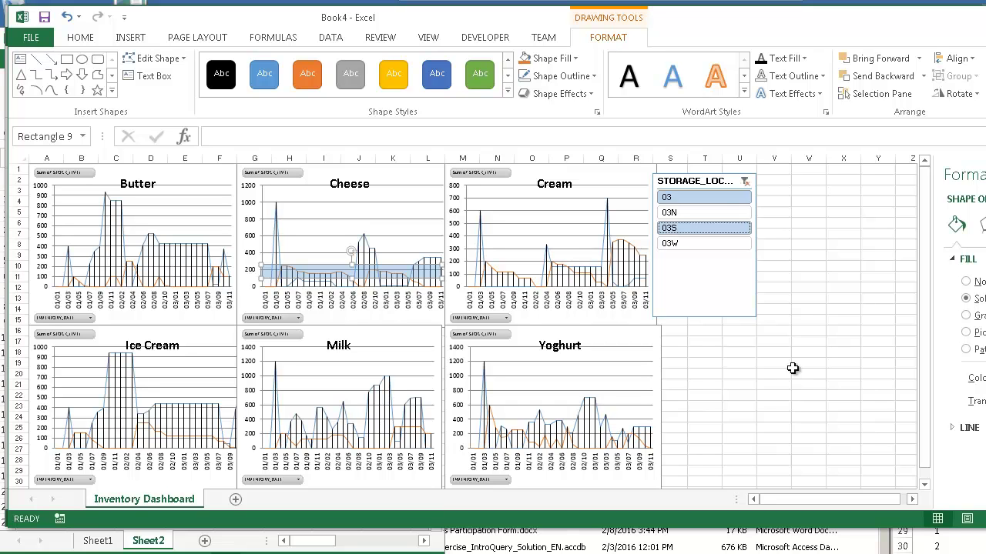
click(702, 365)
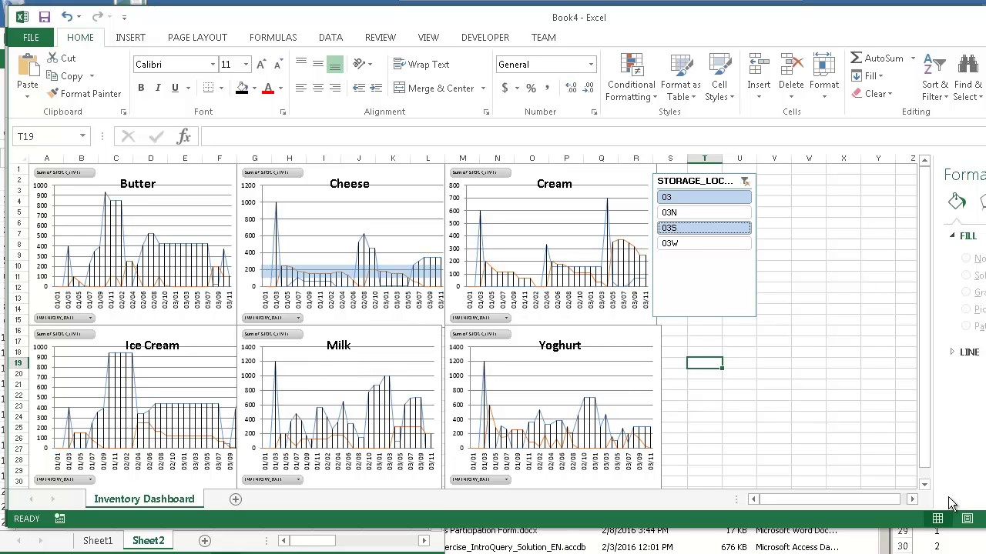
scroll(318, 329, up, 2)
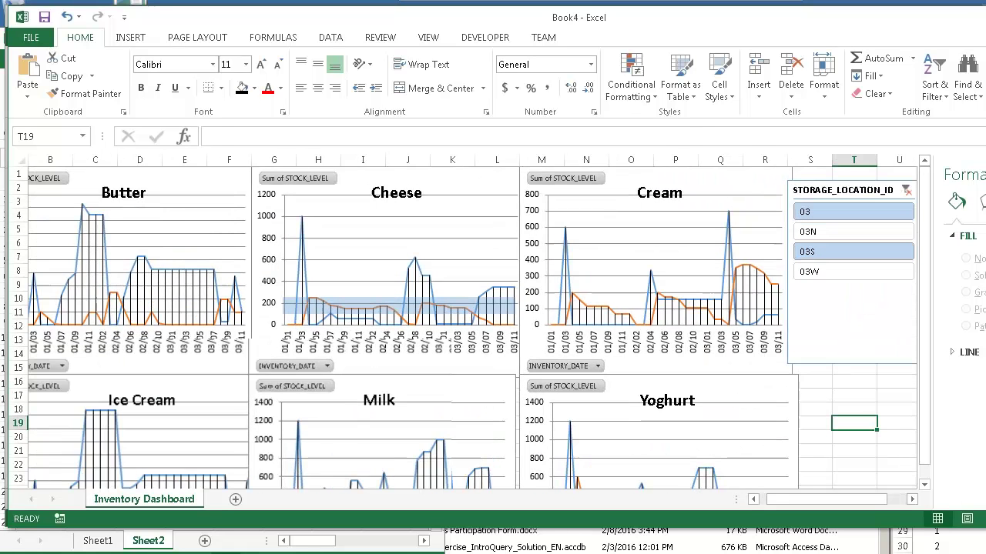